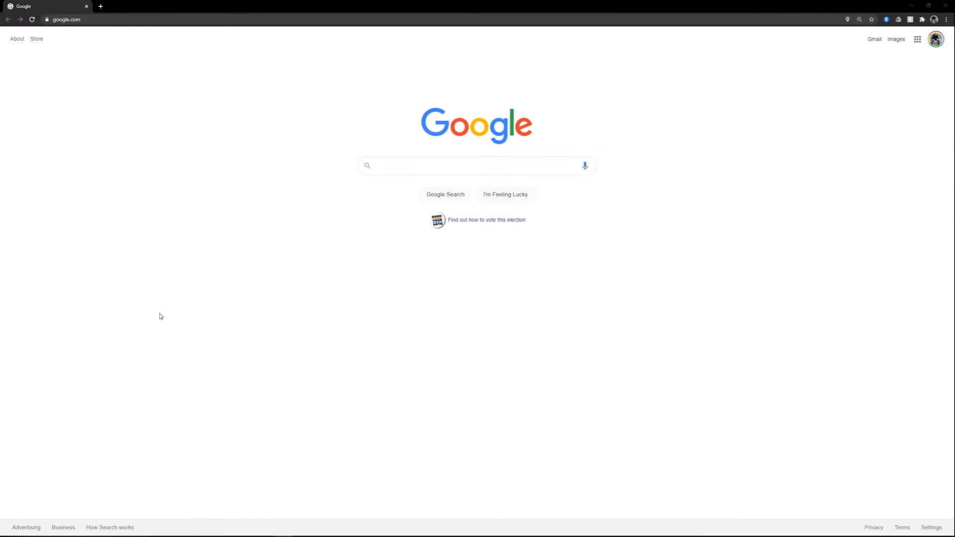
Step: Search the web for "reaper vst free" and open the ReaPlugs page on the REAPER site
type("reaper")
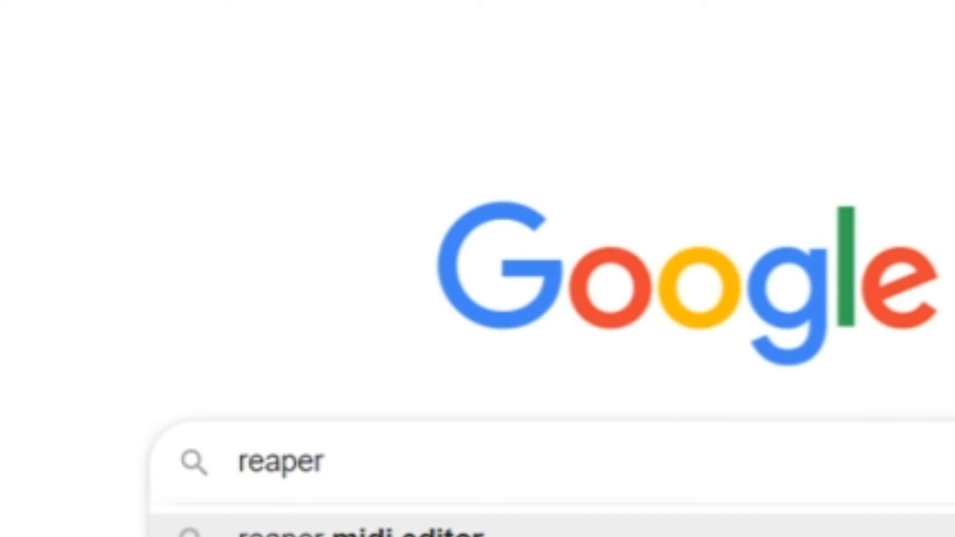
type(" vst free")
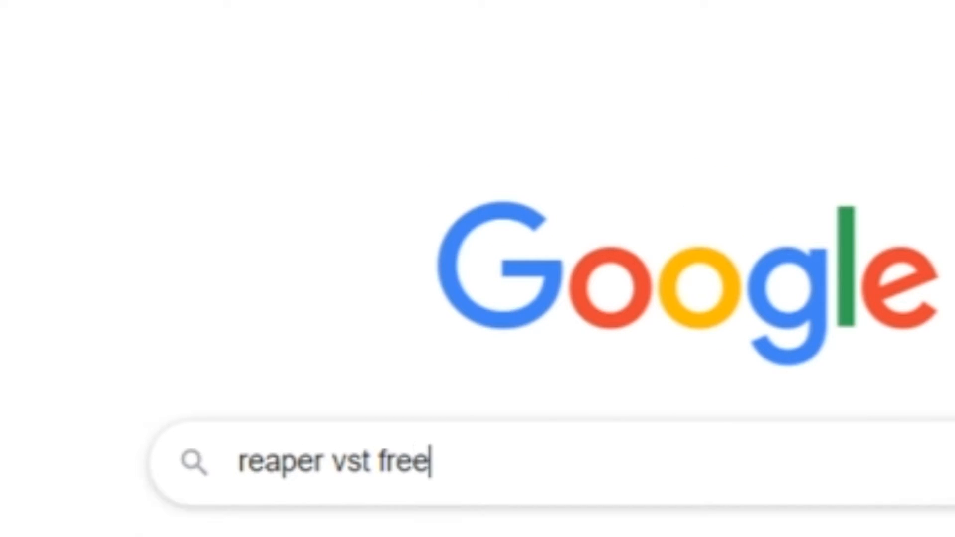
key("Return")
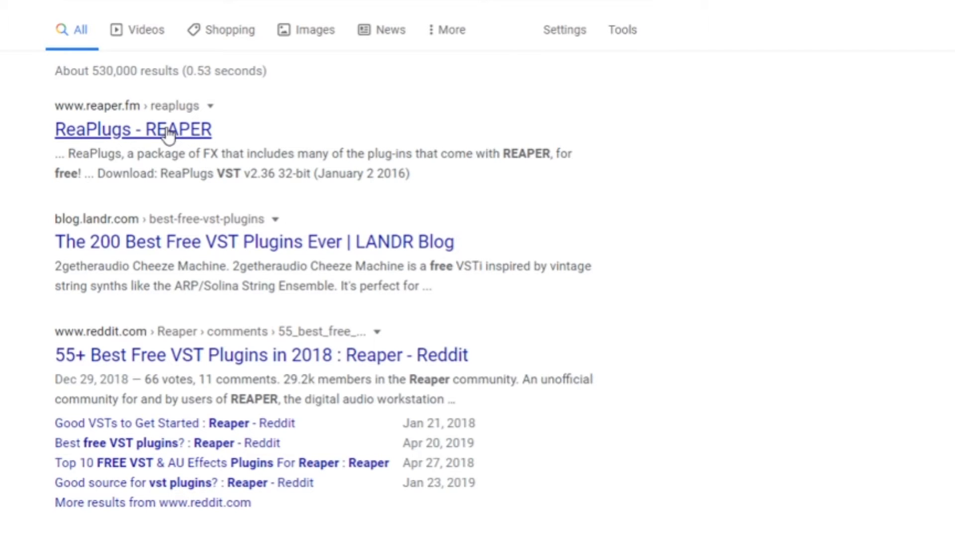
left_click(169, 130)
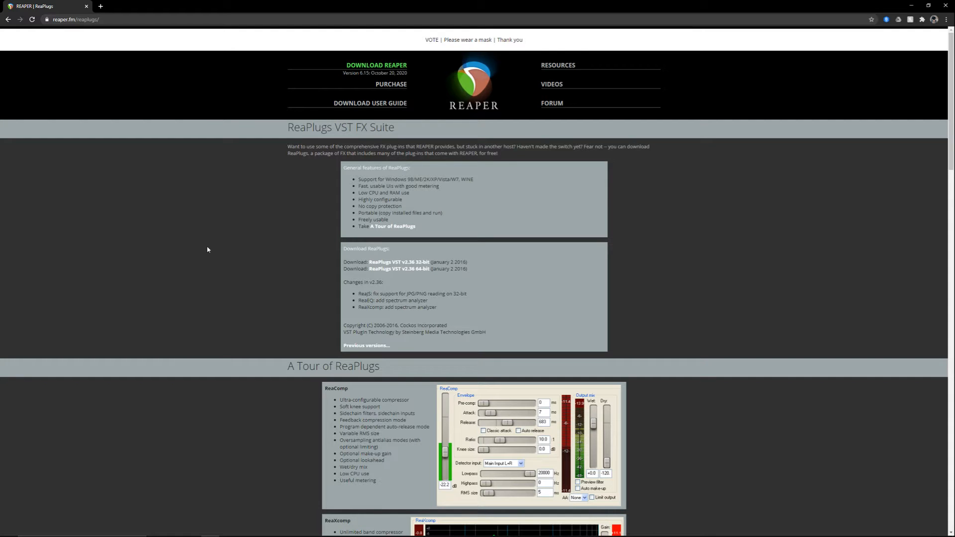
Step: Review the ReaPlugs tour and download the ReaPlugs VST v2.36 64-bit installer to the Downloads folder
scroll(330, 215, "down", 6)
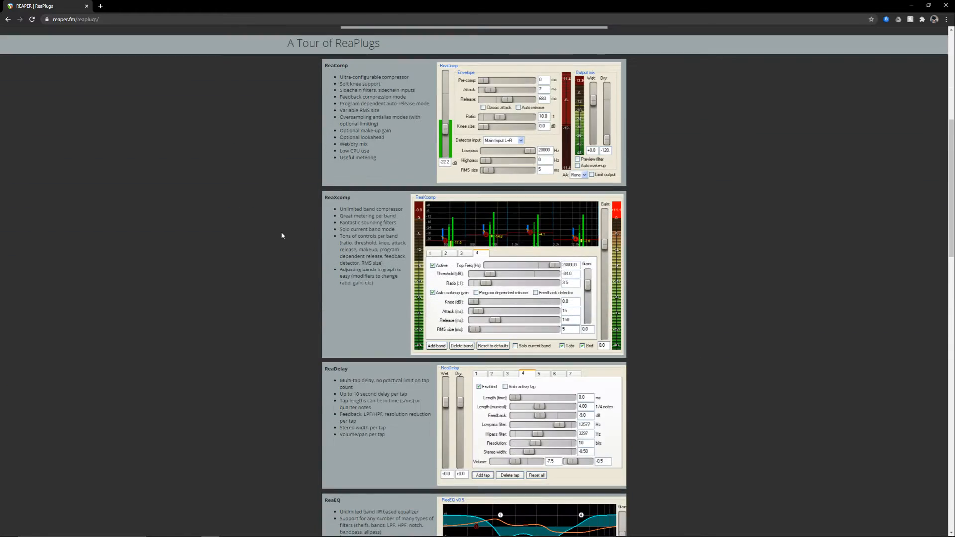
scroll(281, 236, "down", 13)
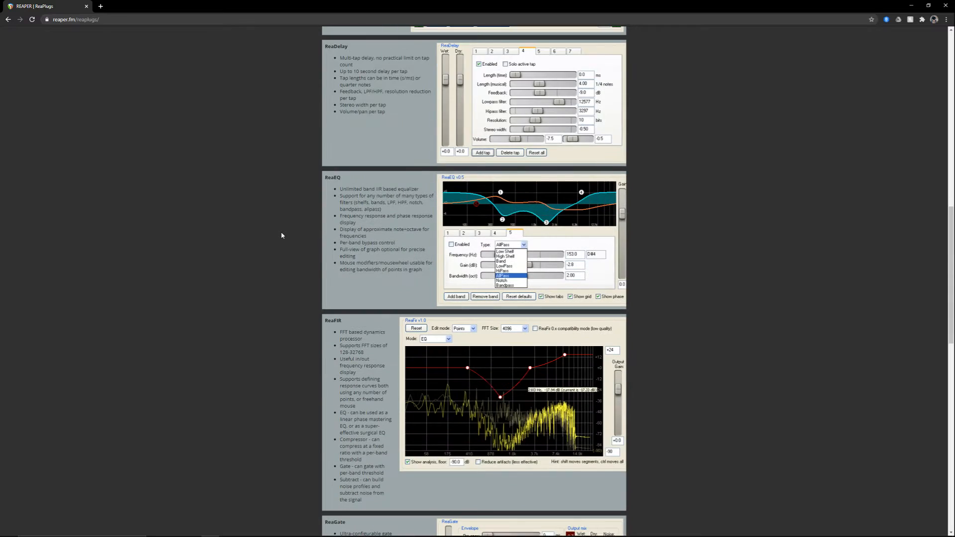
scroll(281, 235, "down", 8)
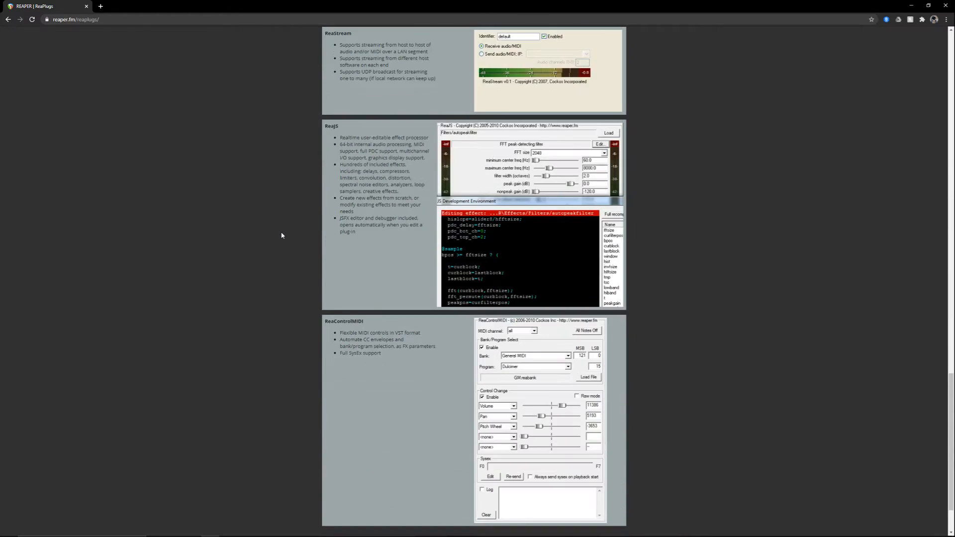
key("Home")
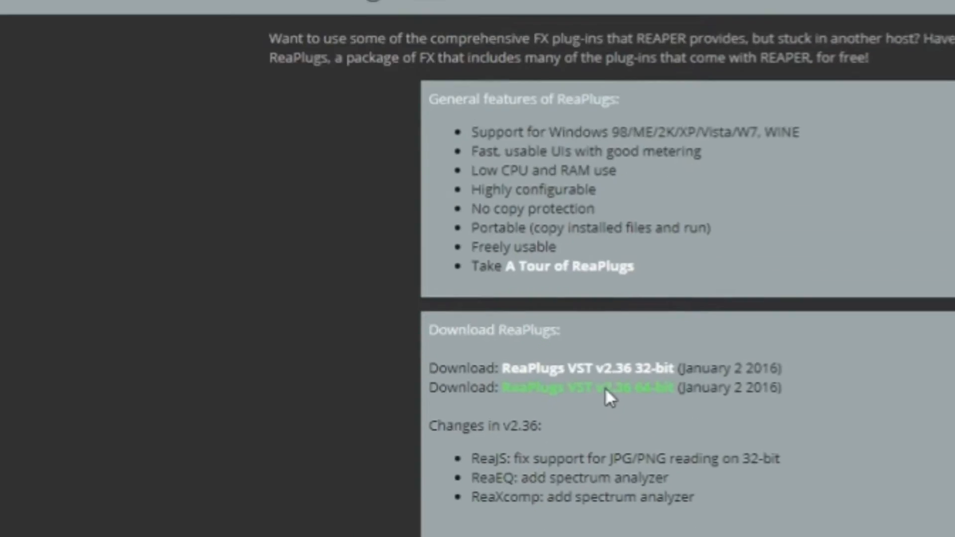
left_click(441, 272)
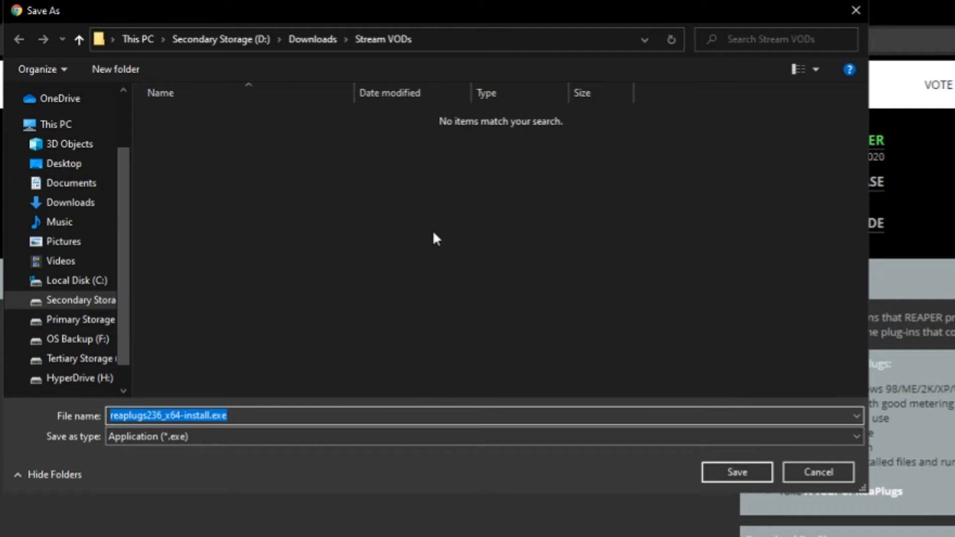
left_click(70, 202)
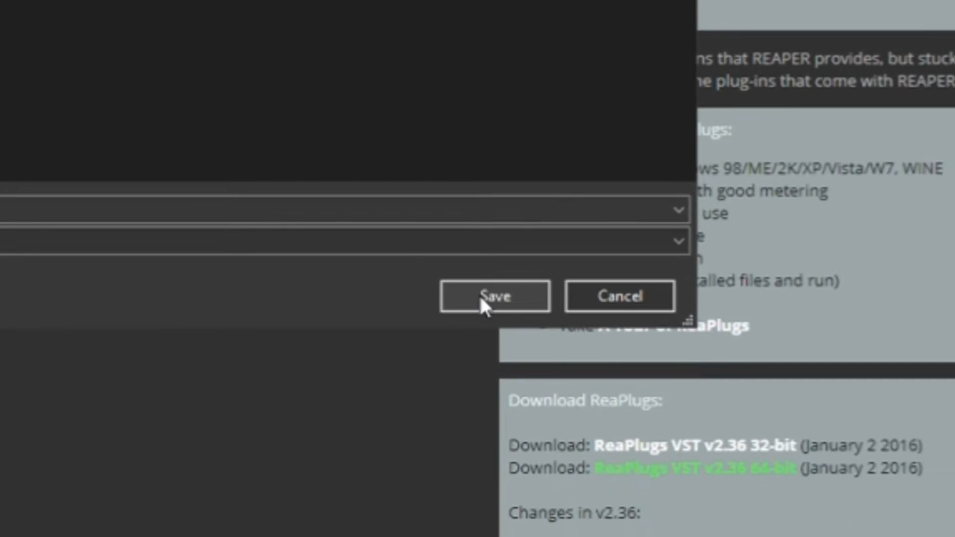
left_click(481, 292)
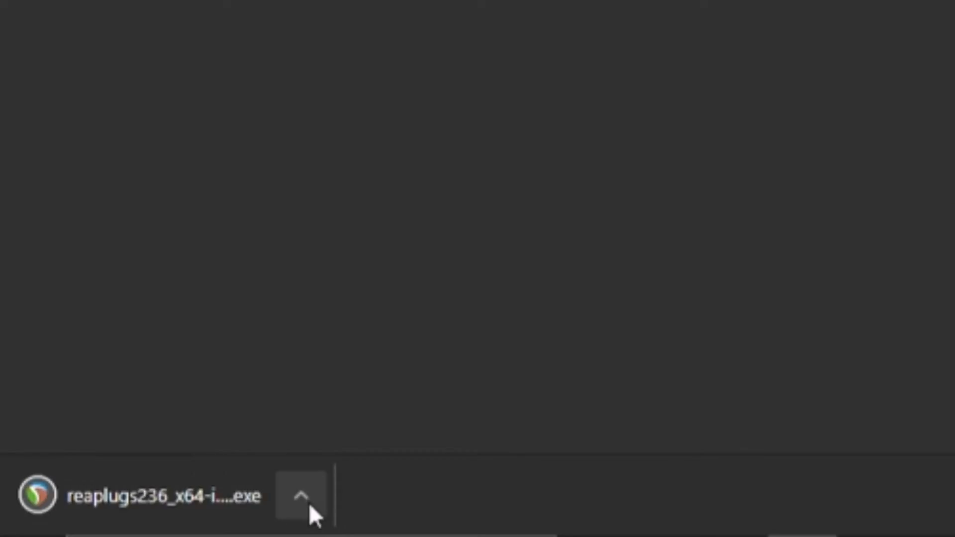
left_click(301, 497)
left_click(393, 400)
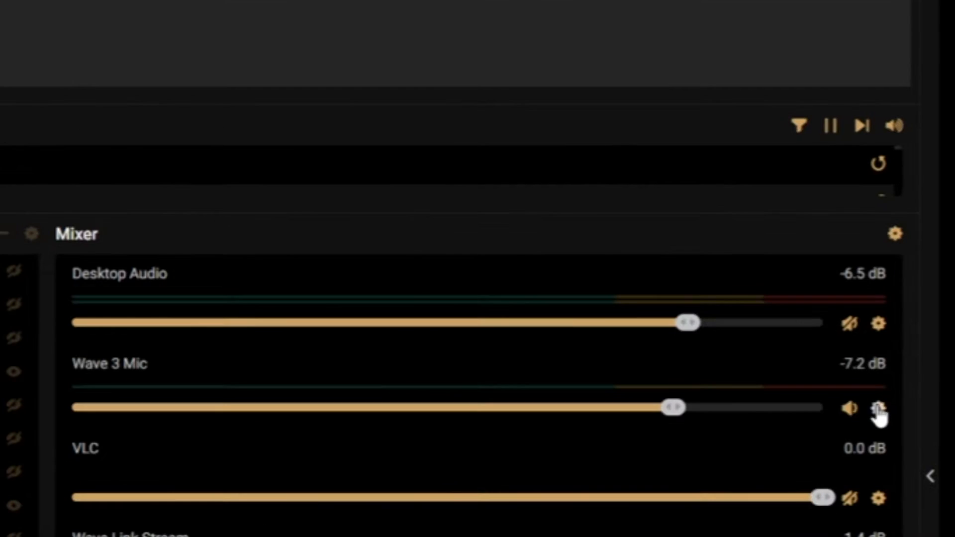
Step: In Streamlabs OBS, set the Wave 3 Mic's audio monitoring to Monitor and Output in the advanced audio settings
left_click(898, 241)
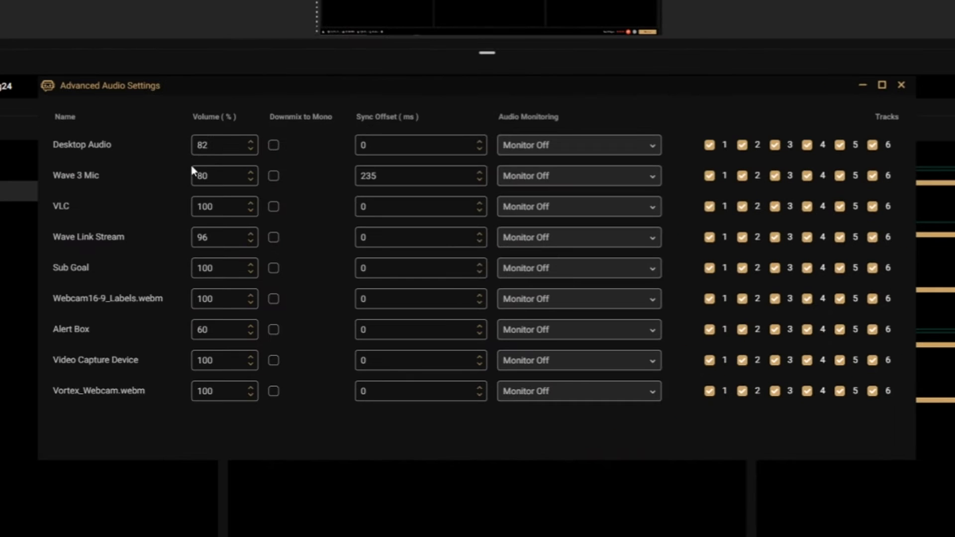
left_click(651, 175)
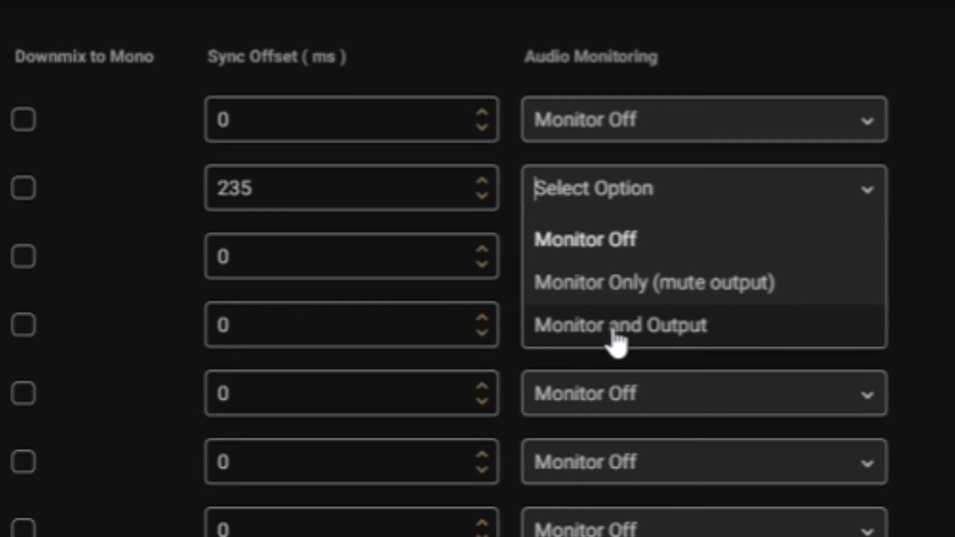
left_click(614, 325)
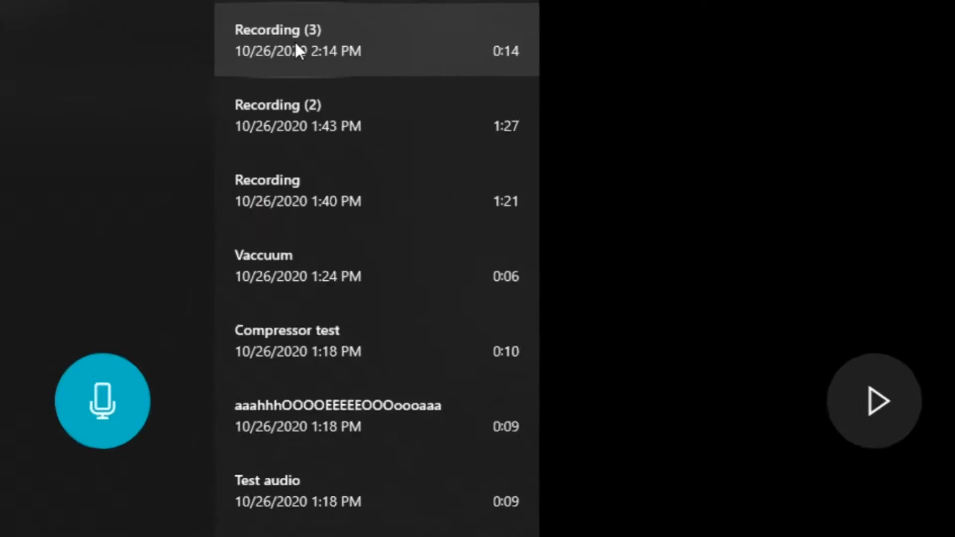
Step: In Voice Recorder, open the file location of Recording (3)
right_click(315, 17)
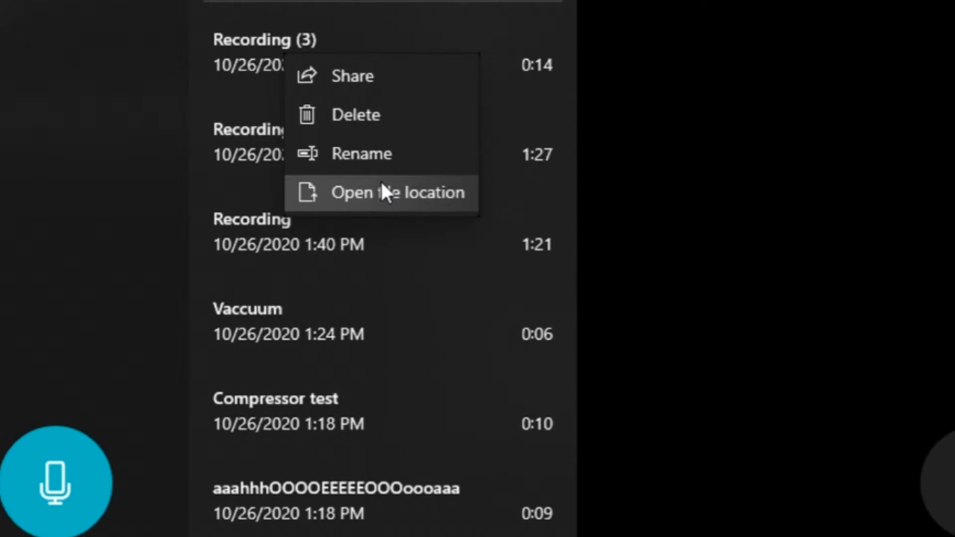
left_click(369, 193)
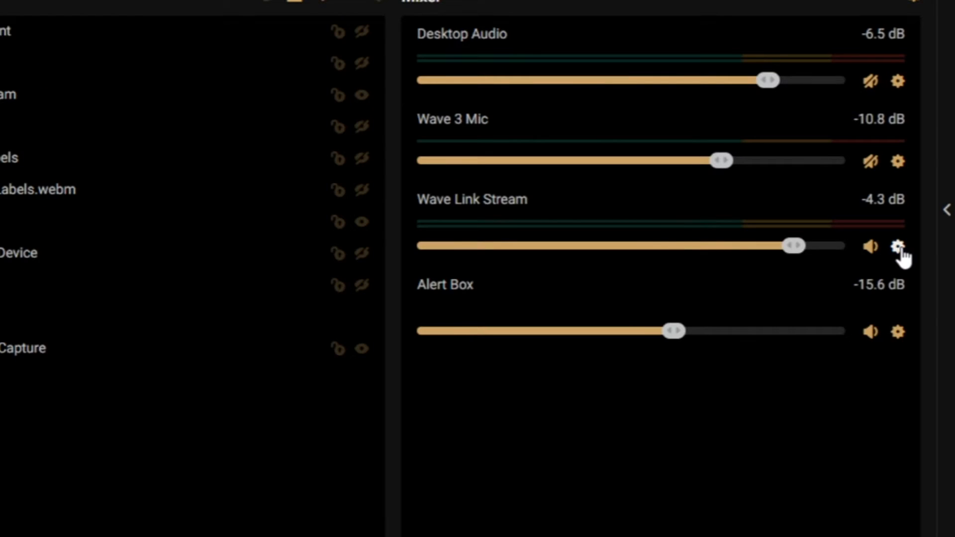
Step: In Streamlabs OBS, remove the Reaper Noise Gate filter from the Wave Link Stream source
left_click(898, 247)
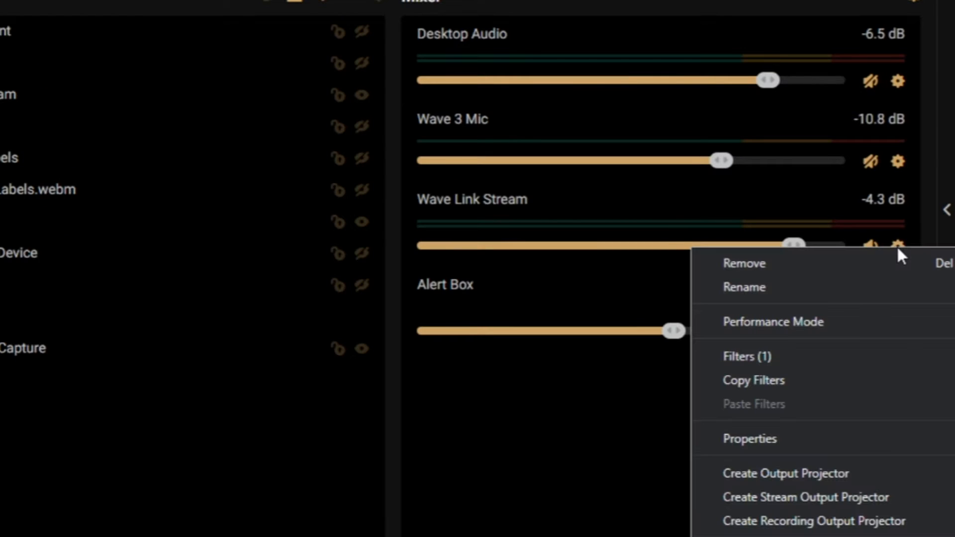
left_click(744, 358)
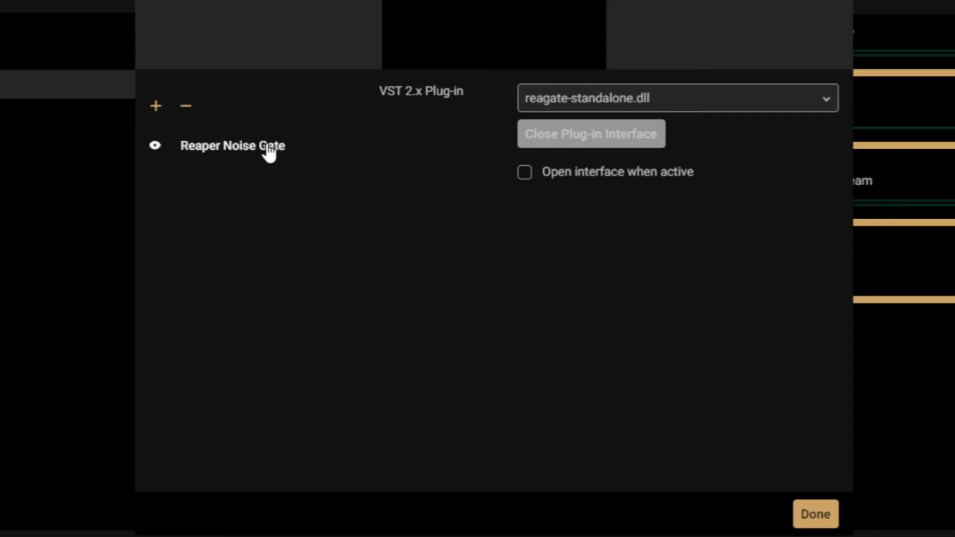
left_click(185, 107)
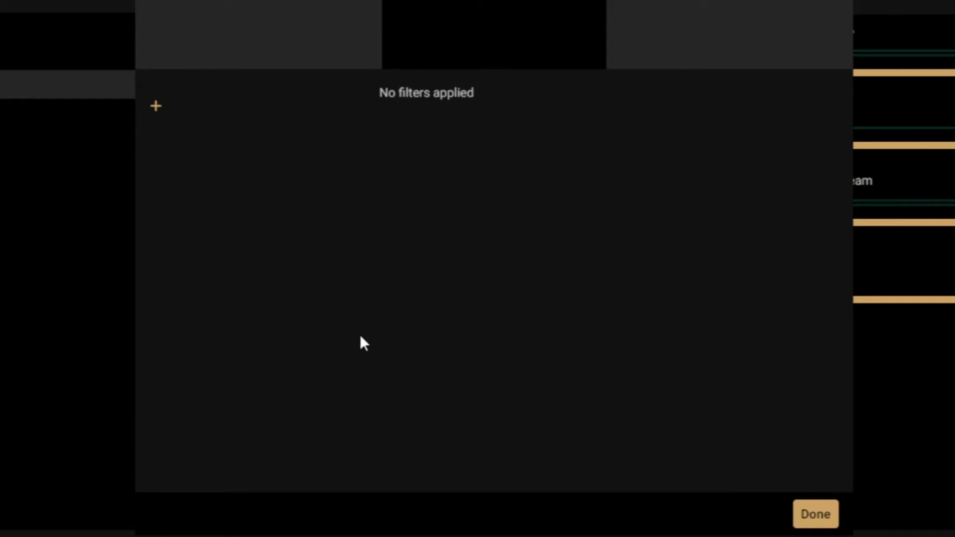
Step: Add a VST 2.x Plugin filter named "Noise Gate" to the Wave Link Stream source
left_click(155, 111)
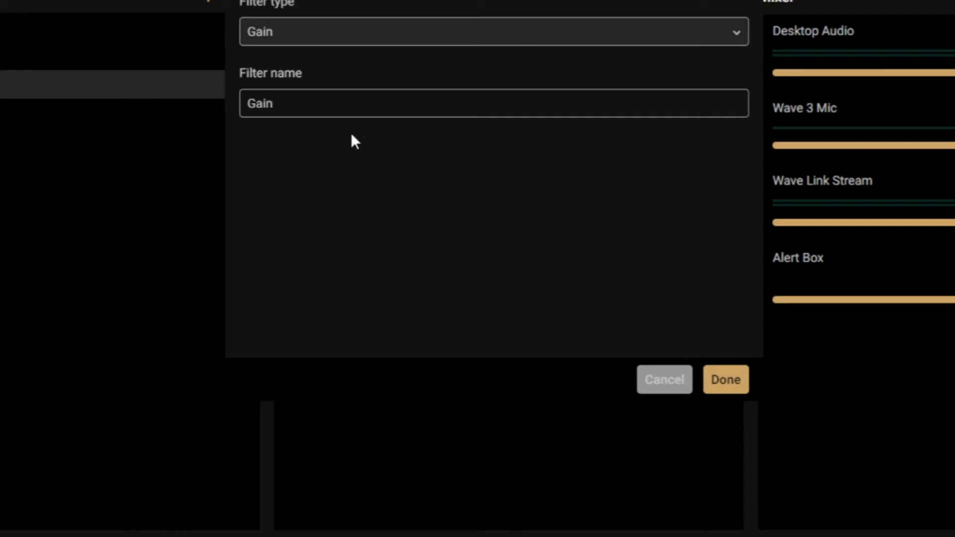
left_click(527, 44)
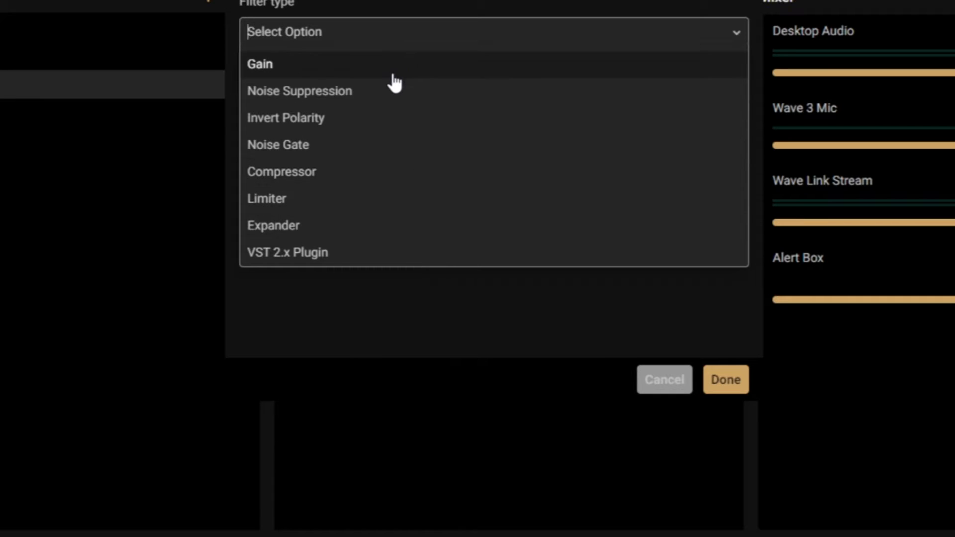
left_click(320, 258)
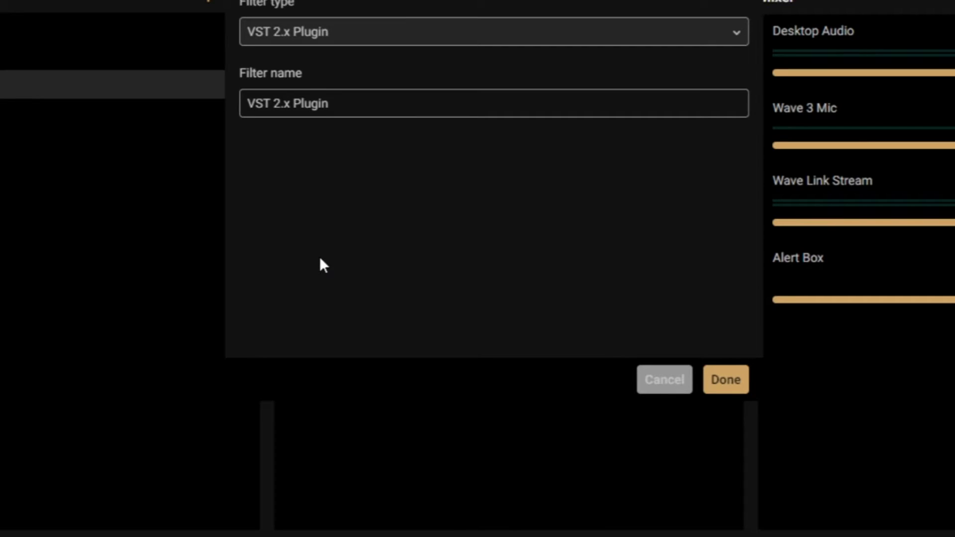
left_click_drag(376, 104, 194, 110)
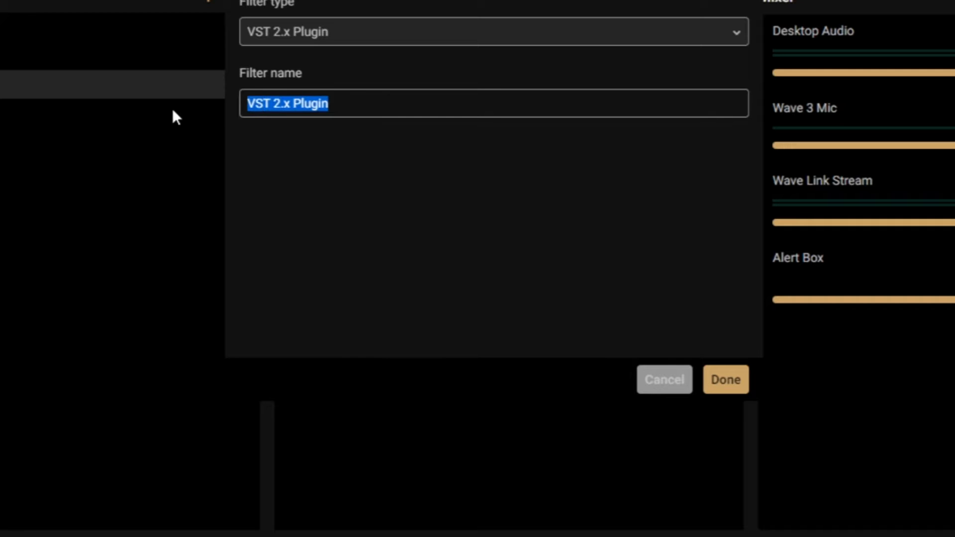
key("BackSpace")
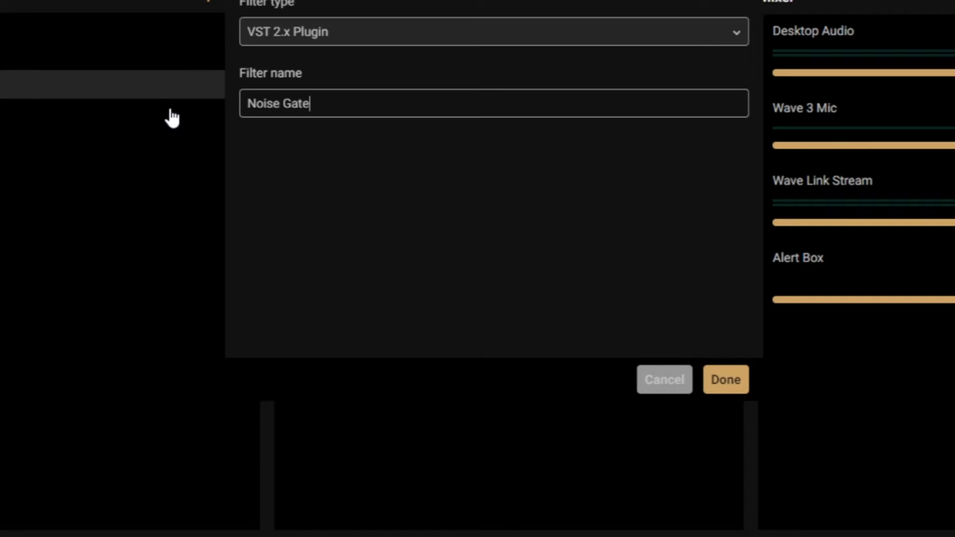
left_click(727, 380)
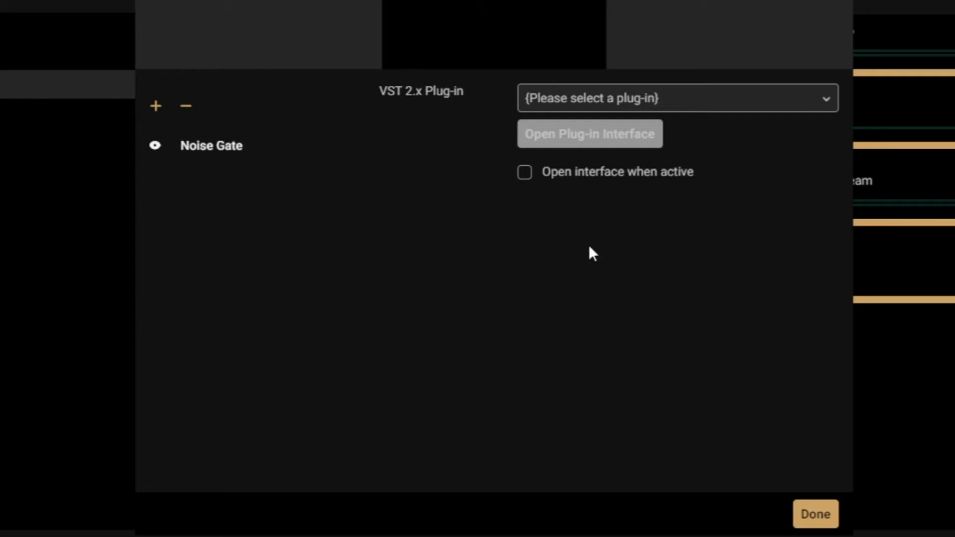
Step: Load reagate-standalone.dll into the Noise Gate filter and open its plug-in interface
left_click(615, 100)
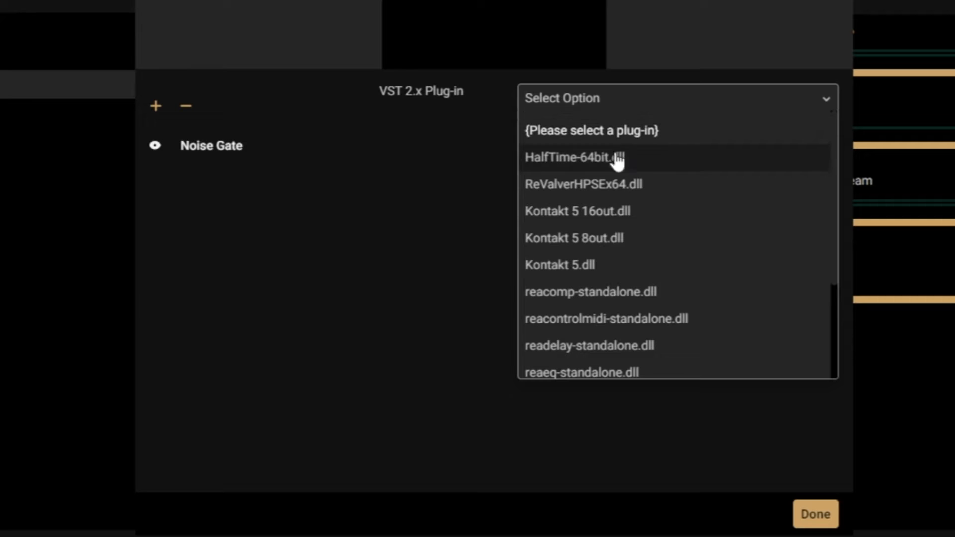
scroll(605, 271, "down", 3)
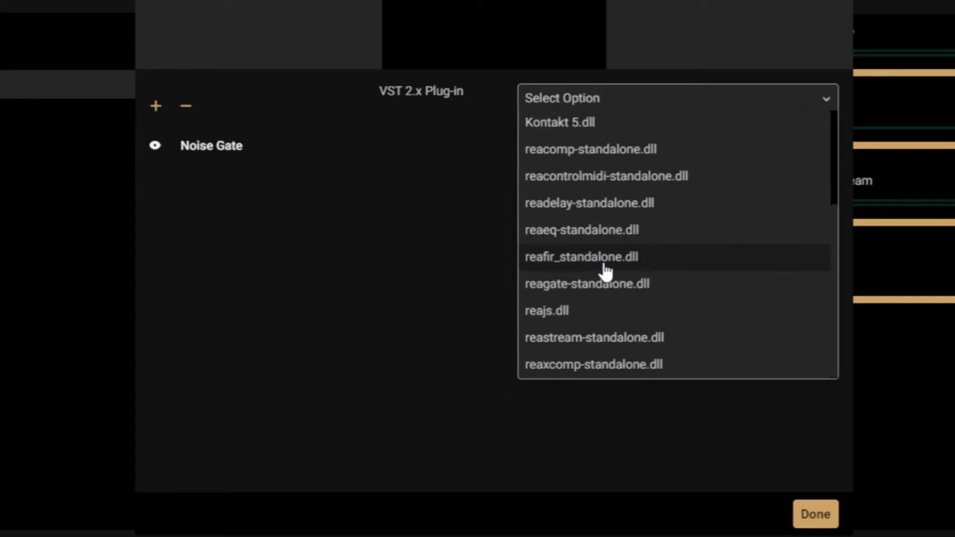
left_click(580, 288)
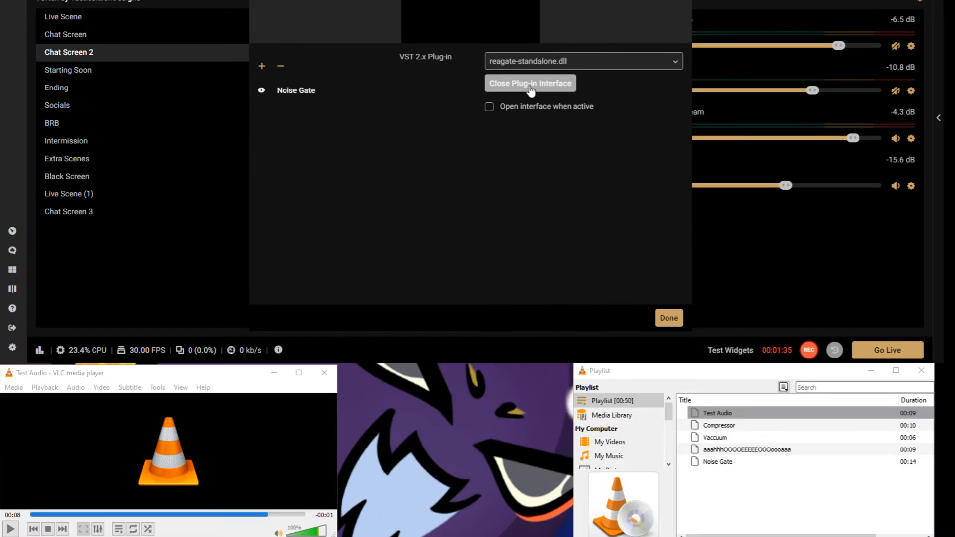
left_click(591, 144)
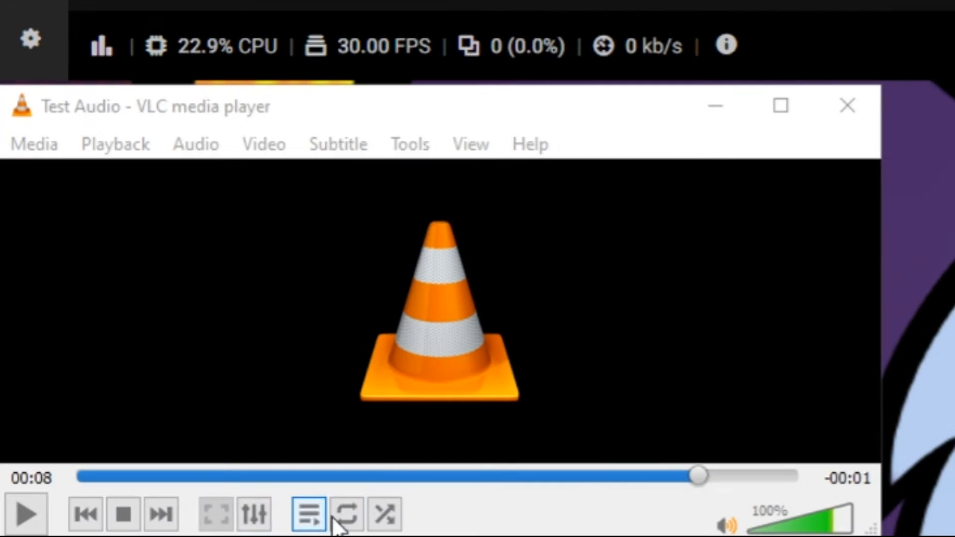
Step: In VLC, enable looping and play the Noise Gate recording from the playlist
left_click(132, 528)
left_click(352, 523)
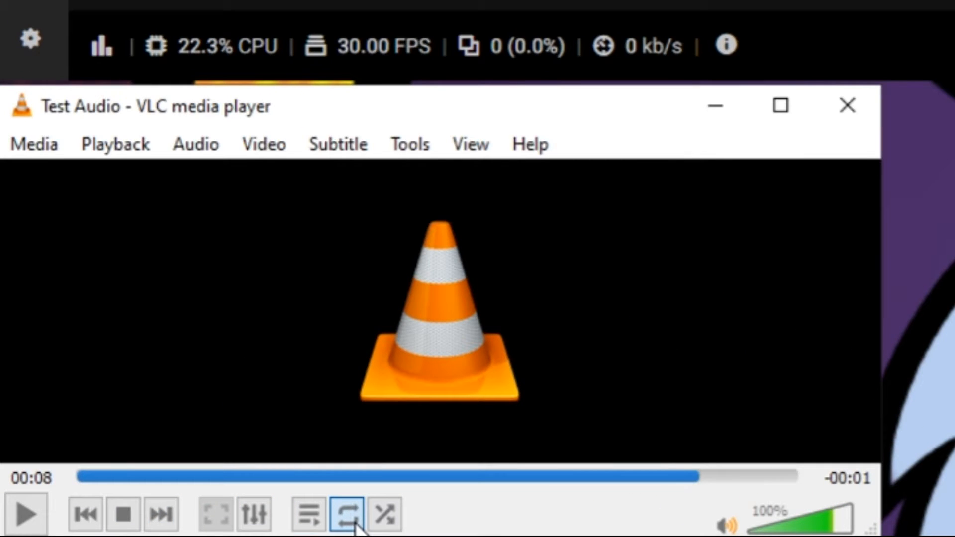
left_click(311, 515)
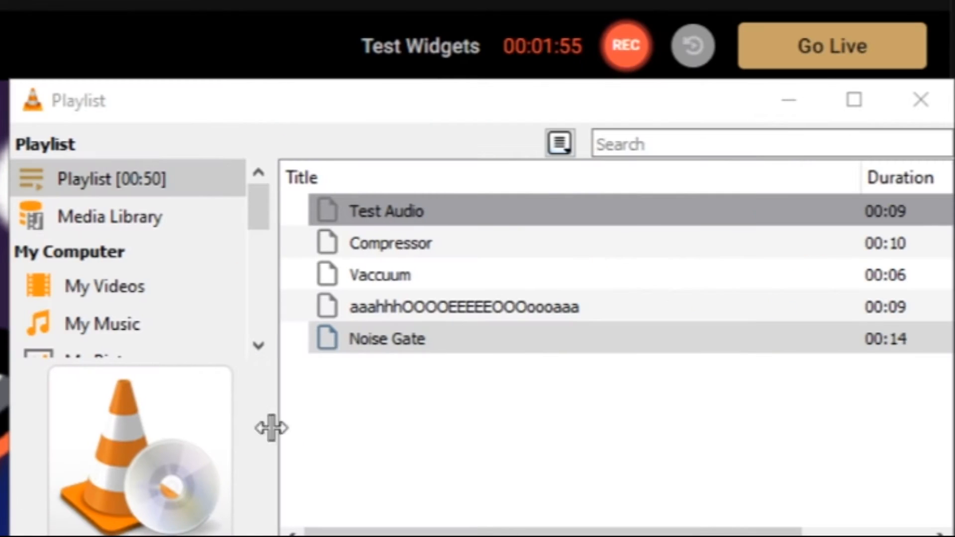
left_click(379, 338)
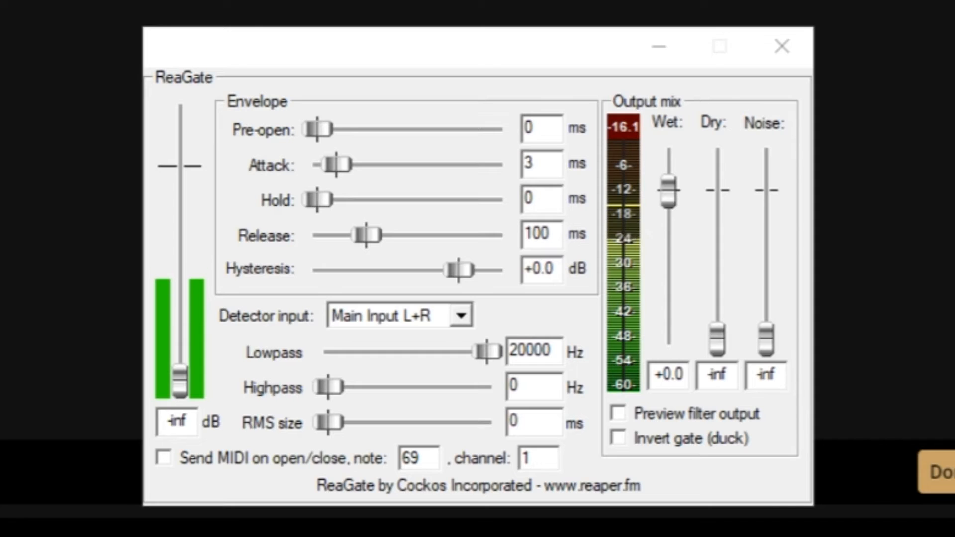
Step: Raise the ReaGate threshold to about -53.4 dB while the test recording plays
left_click(177, 395)
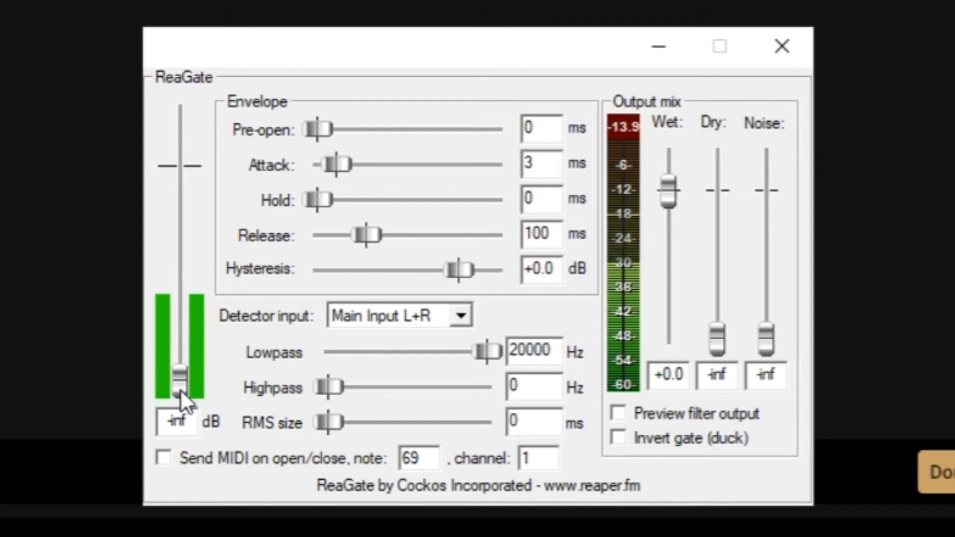
left_click_drag(181, 391, 181, 363)
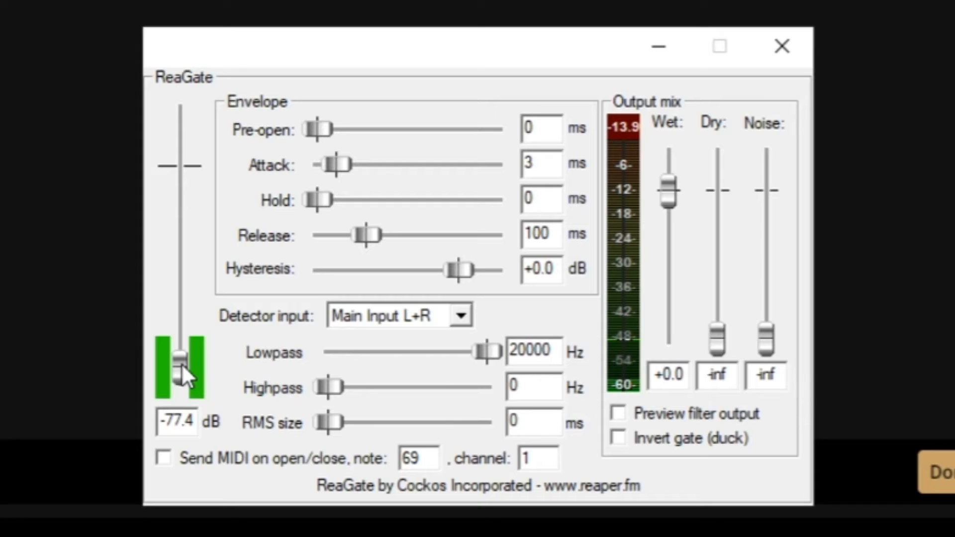
left_click_drag(181, 363, 180, 342)
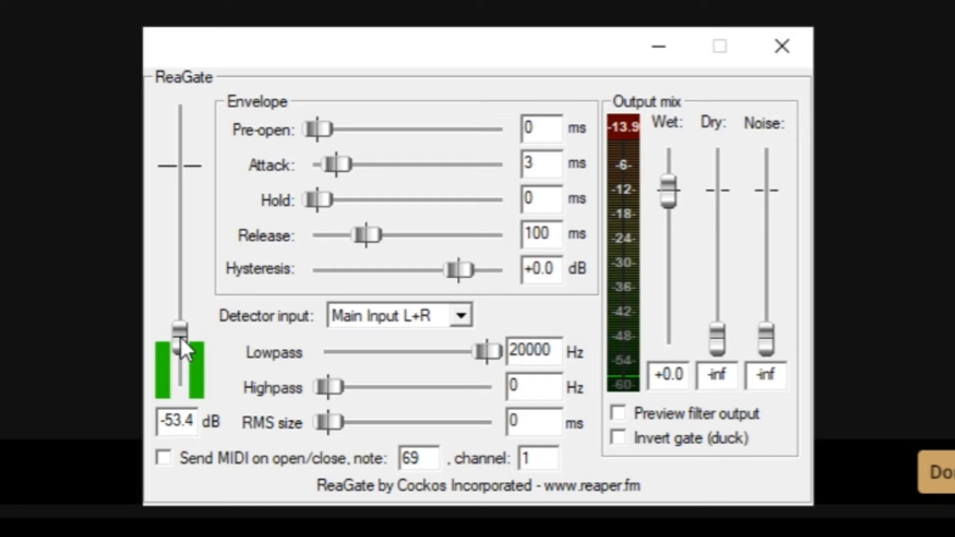
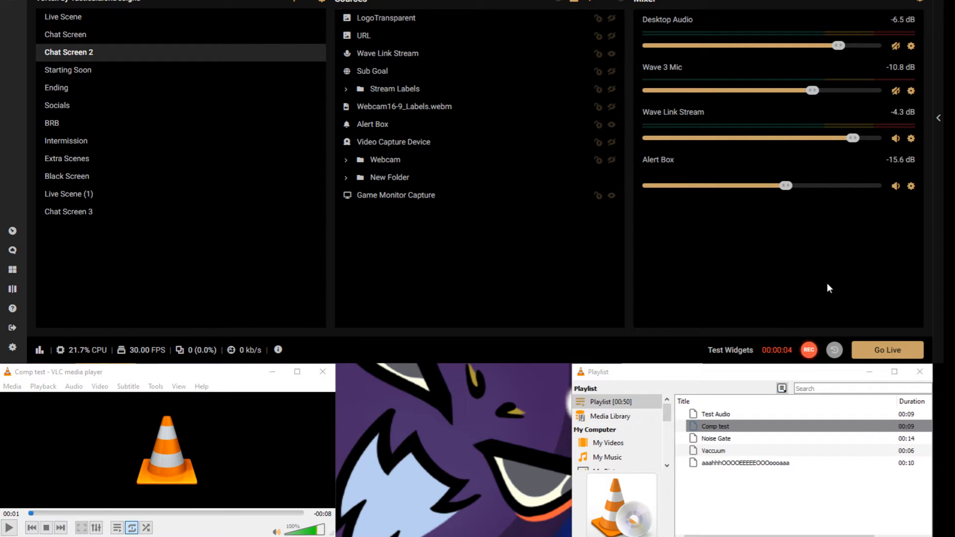
Step: Add a VST 2.x Plugin filter named "Reaper Compressor" to the Wave Link Stream source
left_click(911, 139)
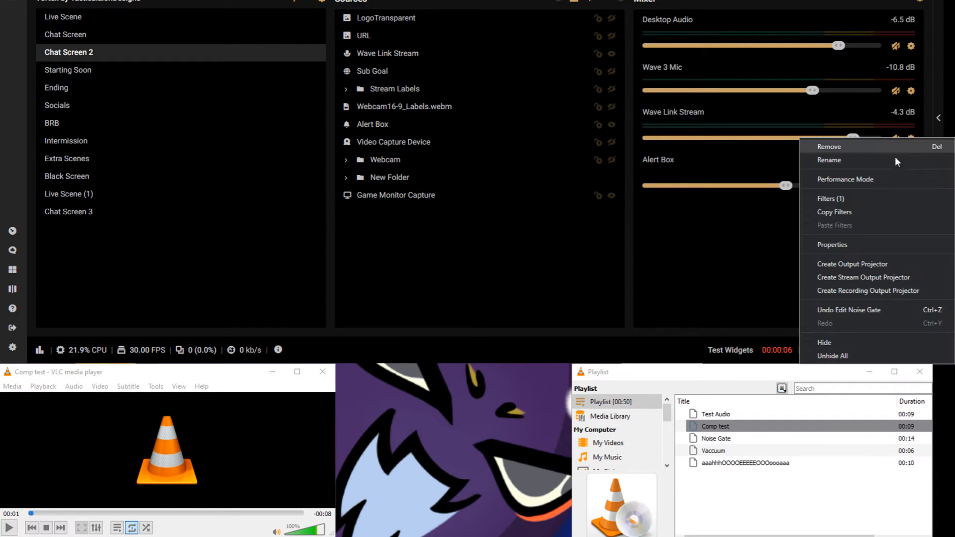
left_click(852, 198)
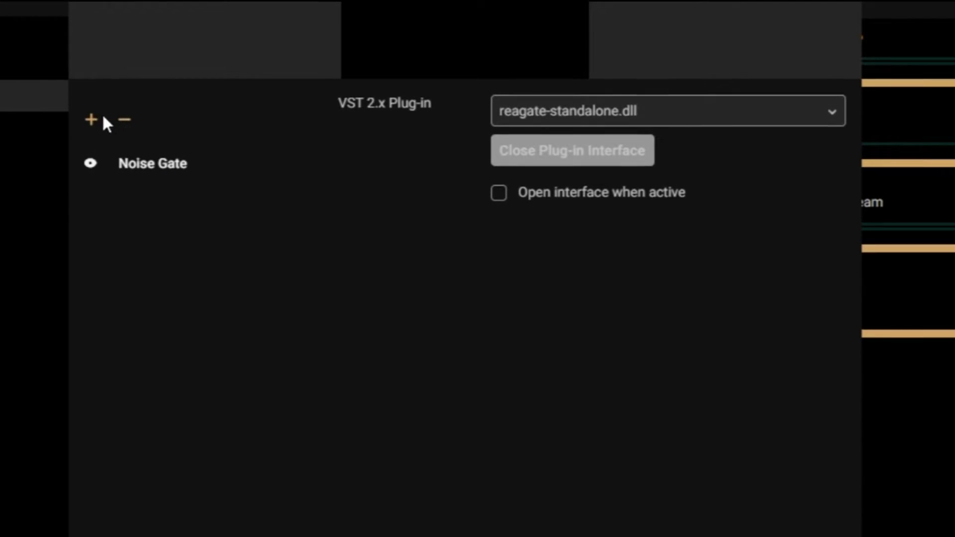
left_click(261, 66)
left_click(266, 47)
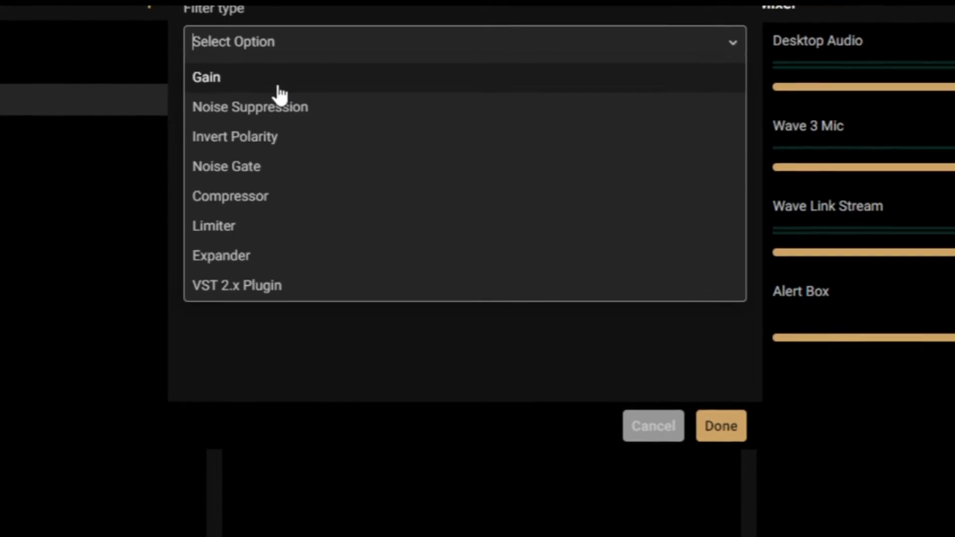
left_click(267, 294)
left_click_drag(318, 122, 123, 124)
type("Reaper C")
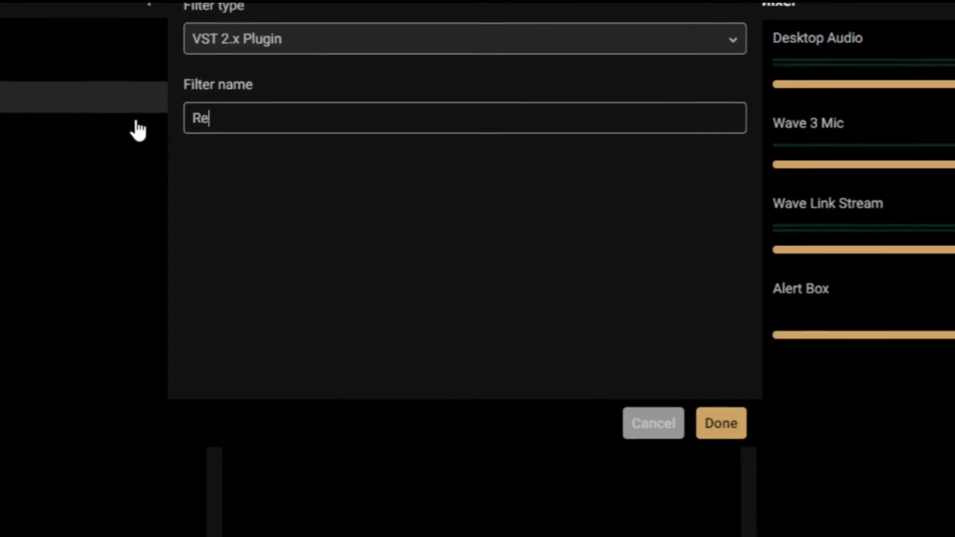
type("ompressor")
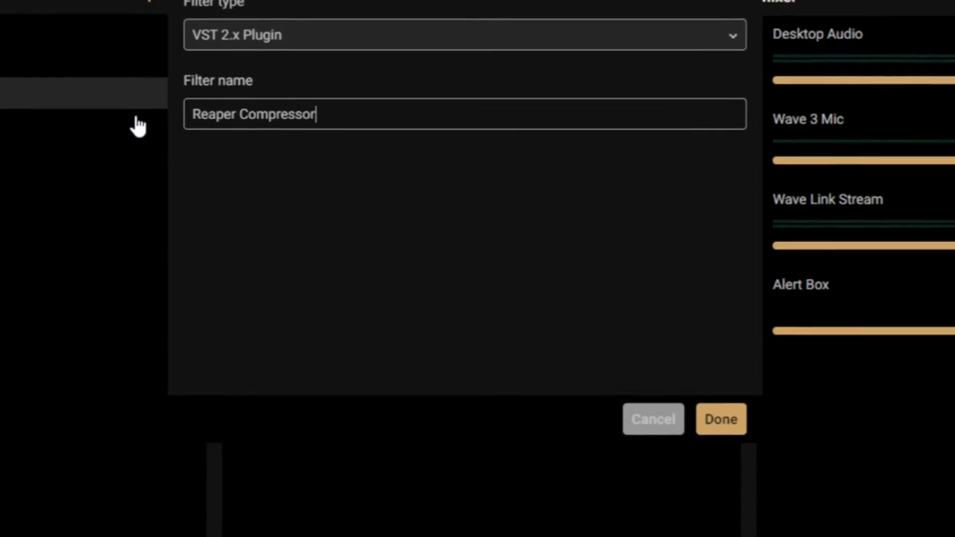
left_click(715, 426)
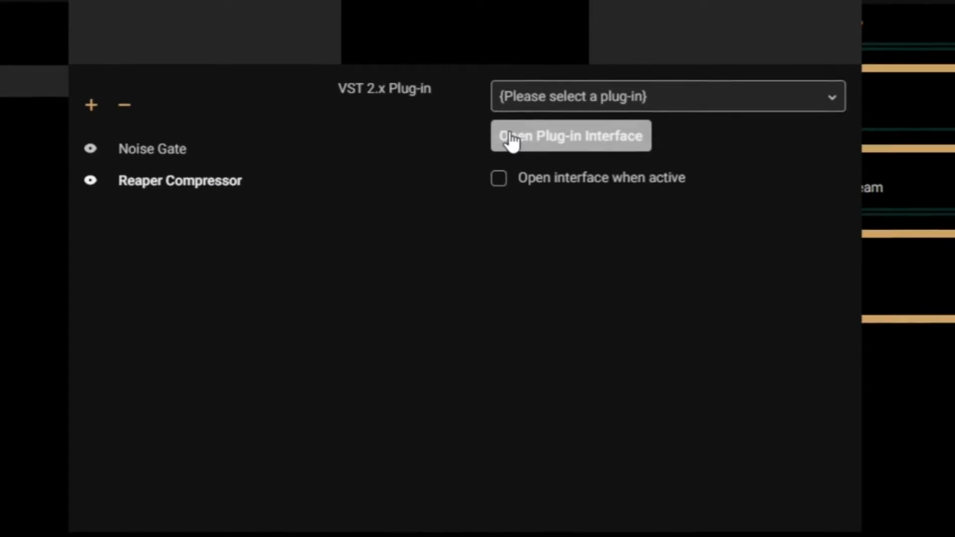
Step: Load reacomp-standalone.dll into the Reaper Compressor filter and open its plug-in interface
left_click(542, 95)
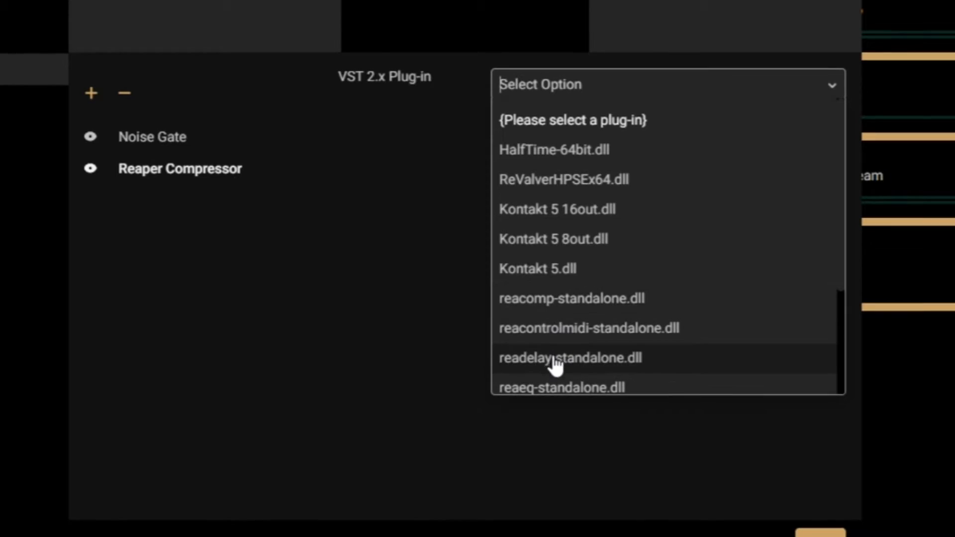
left_click(578, 304)
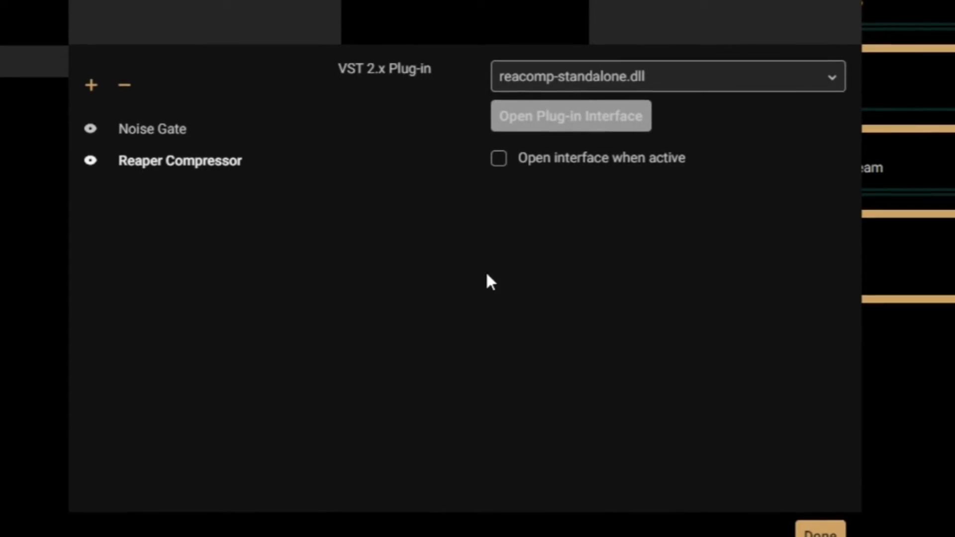
left_click(524, 119)
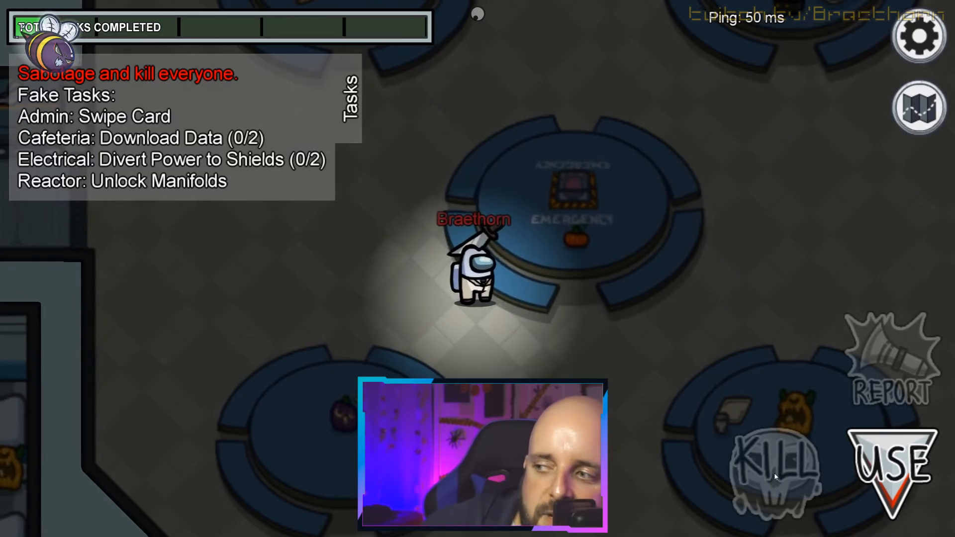
key("s")
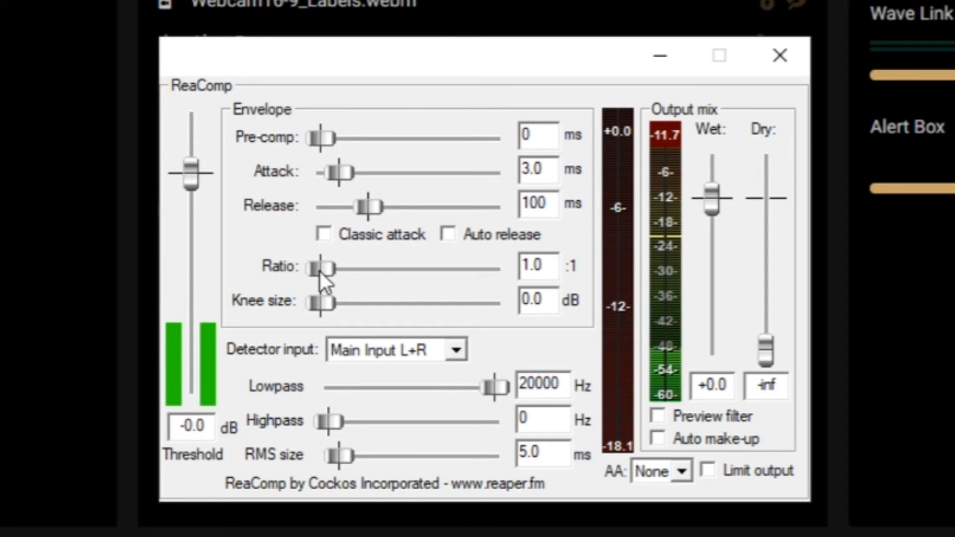
Step: Set the ReaComp ratio to 4.0:1 and lower the threshold to about -42.6 dB
left_click_drag(321, 272, 358, 270)
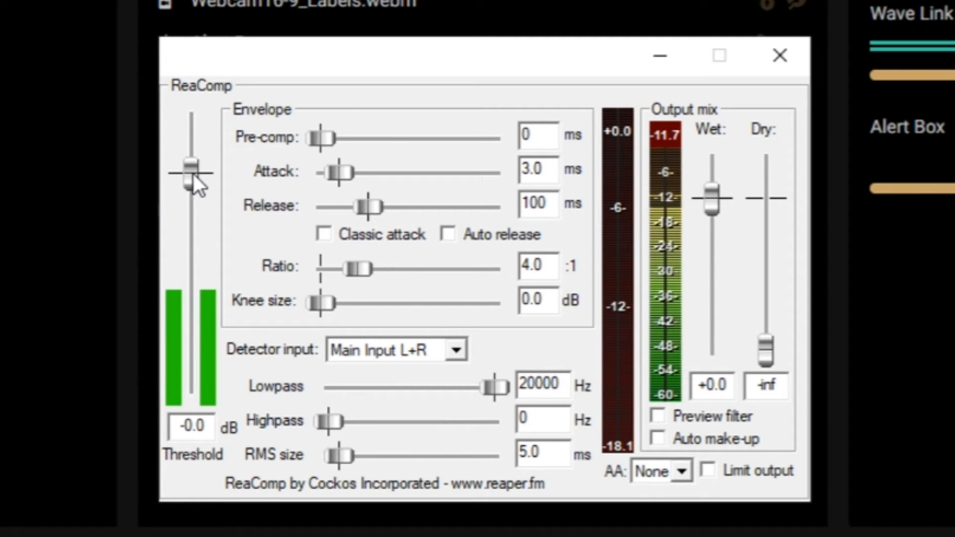
left_click_drag(195, 174, 196, 264)
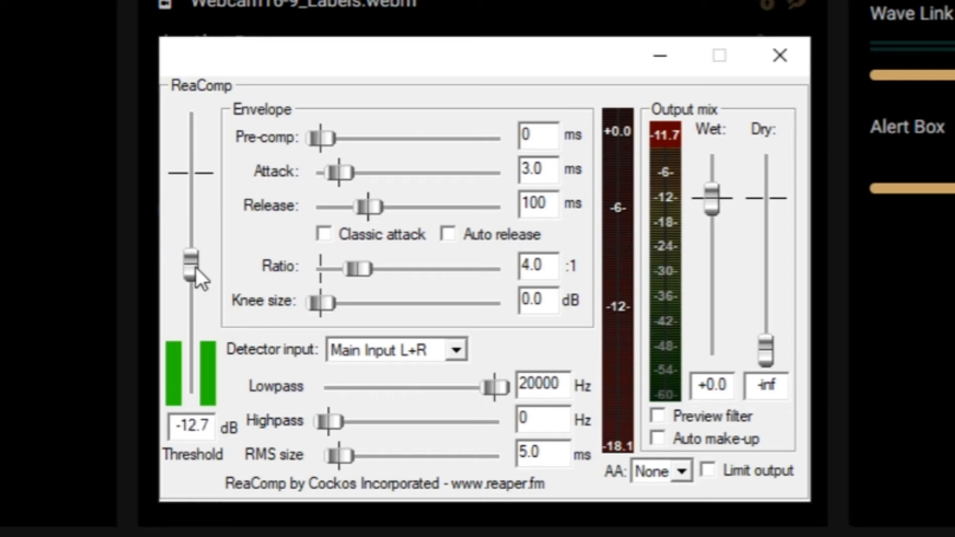
mouse_move(191, 308)
left_mouse_down()
mouse_move(192, 337)
mouse_move(200, 322)
left_mouse_up()
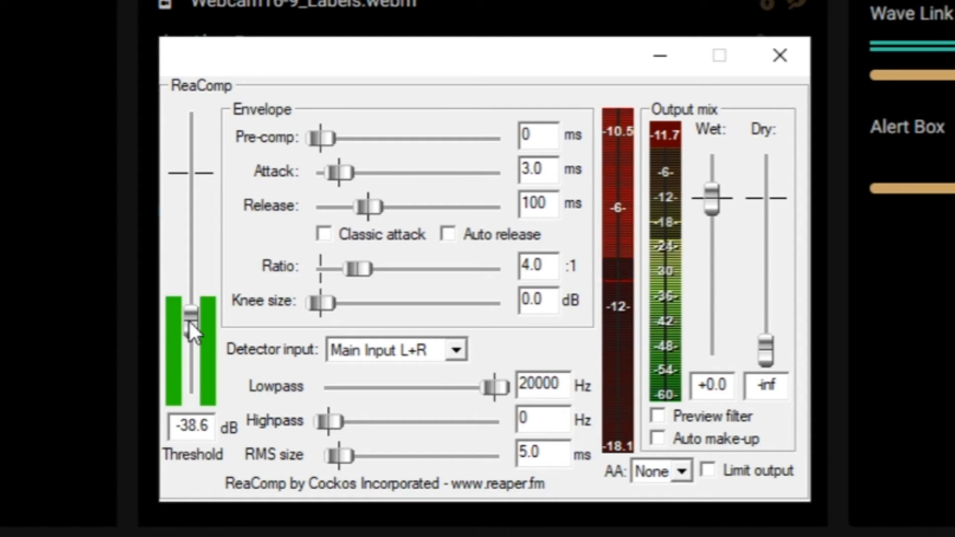
left_click_drag(188, 325, 184, 329)
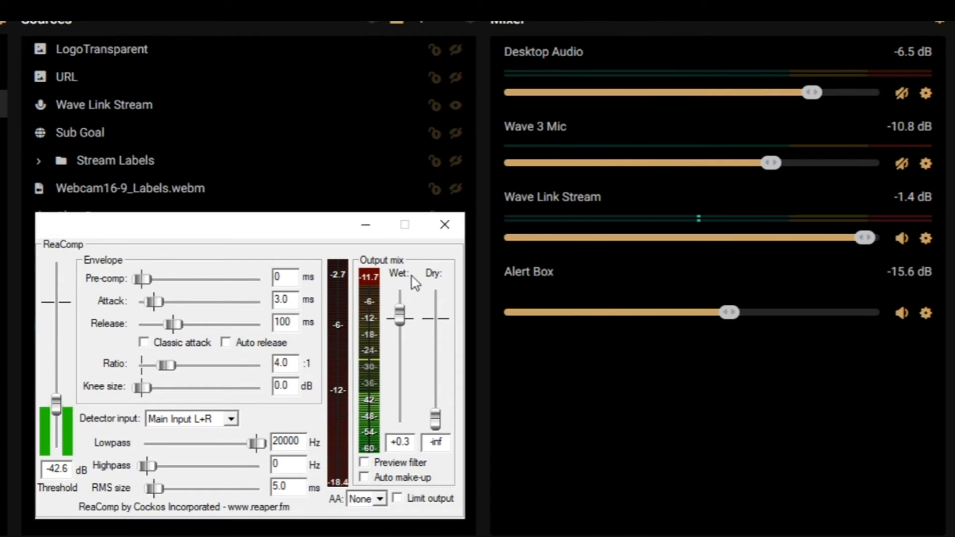
Step: Raise the ReaComp wet output to about +3.1 dB and readjust the threshold to about -37.8 dB
left_click_drag(403, 317, 404, 314)
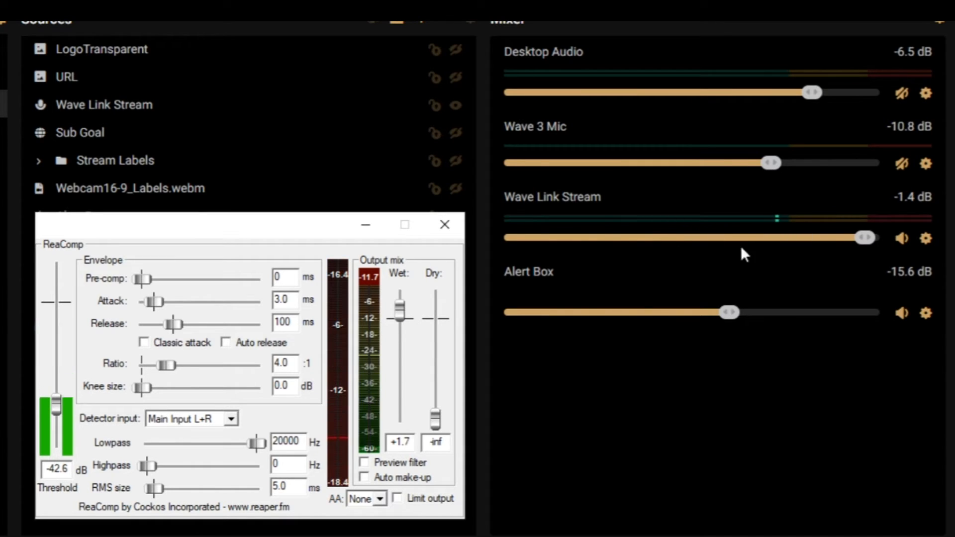
left_click_drag(401, 313, 401, 310)
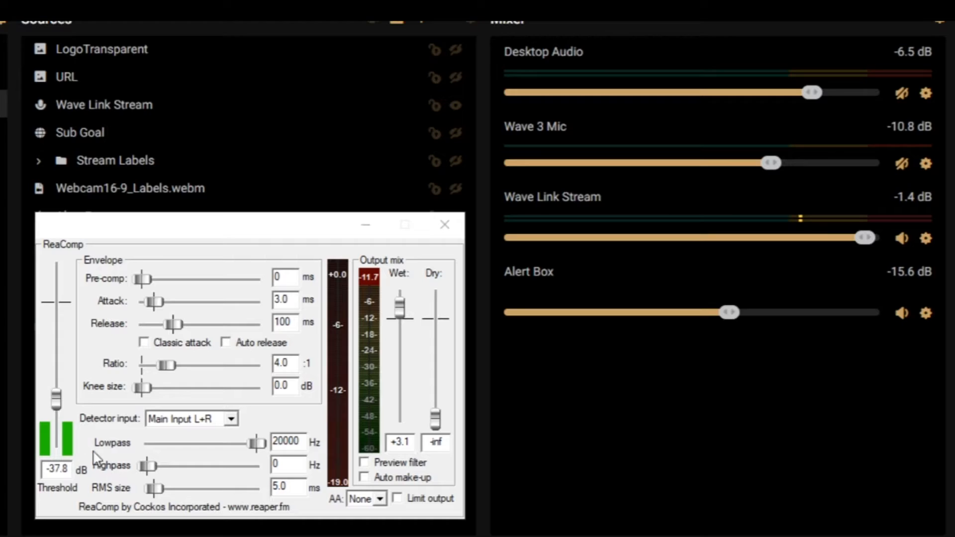
left_click_drag(56, 407, 57, 398)
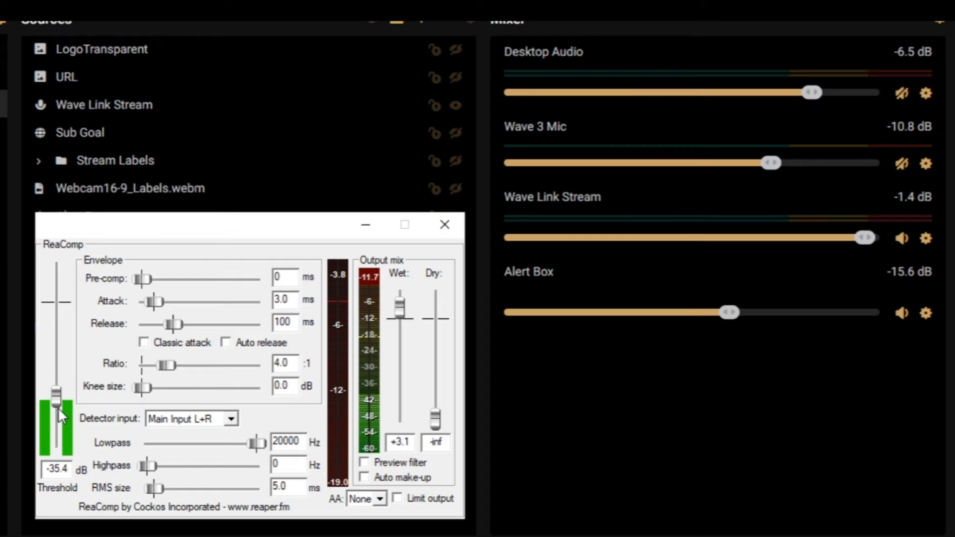
left_click_drag(57, 399, 57, 397)
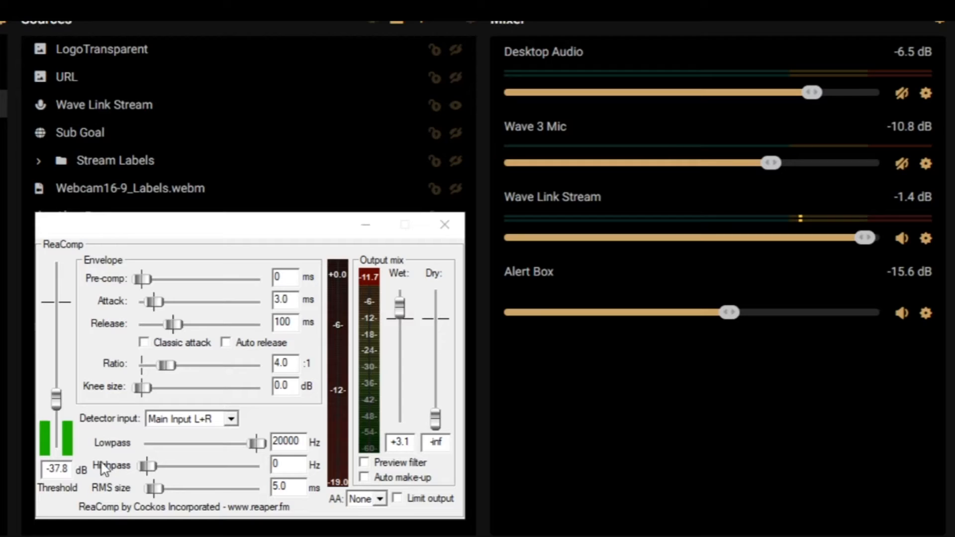
left_click_drag(55, 399, 55, 398)
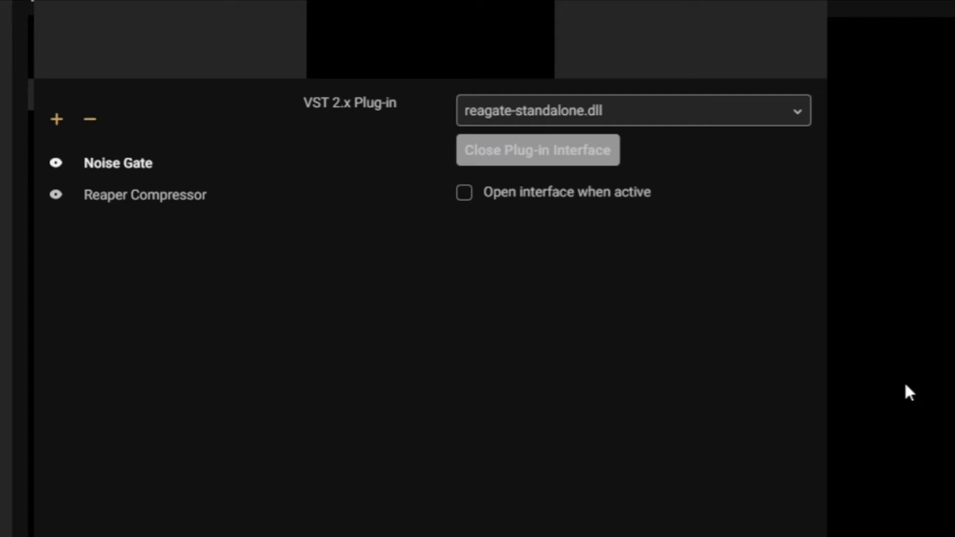
Step: Add another VST 2.x Plugin filter named "ReaEQ" to the Wave Link Stream source
left_click(56, 120)
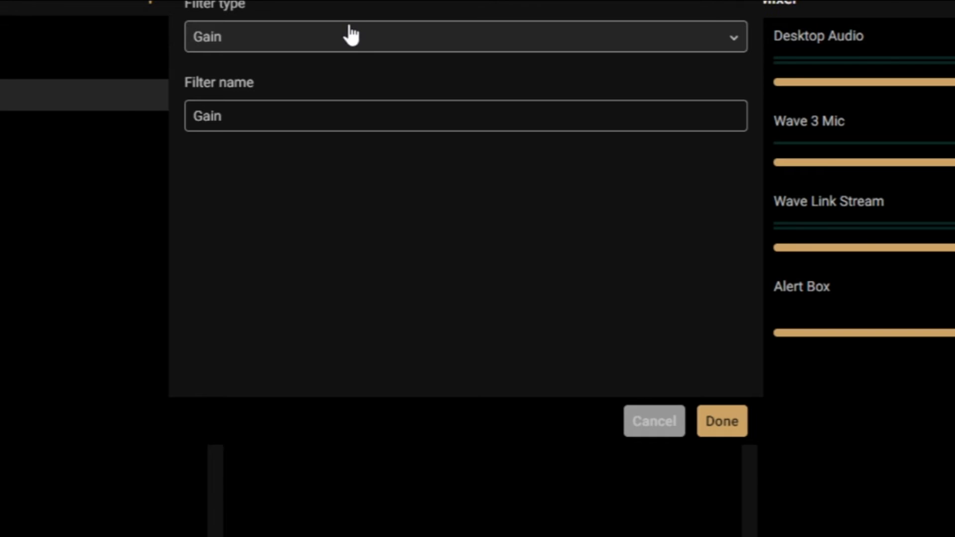
left_click(349, 48)
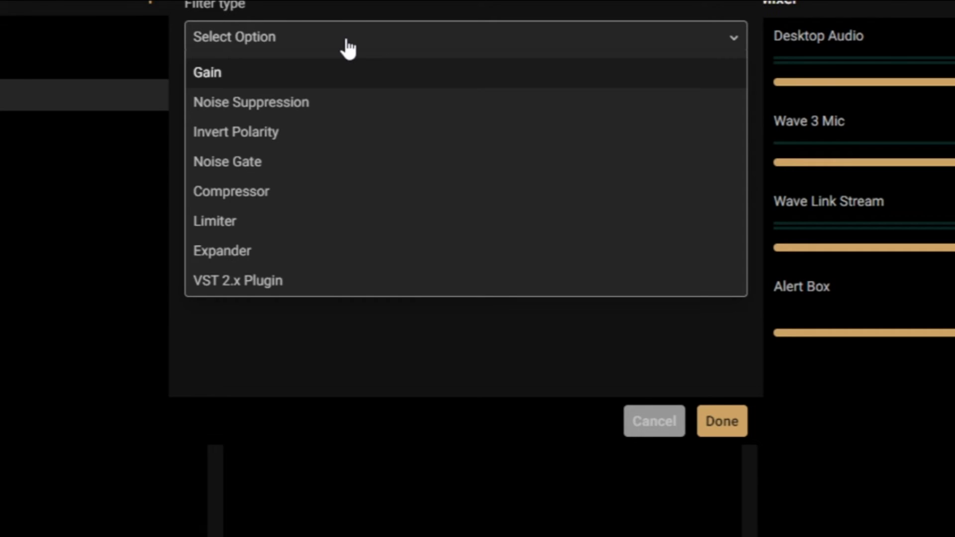
left_click(289, 279)
left_click_drag(305, 123, 177, 122)
type("REa")
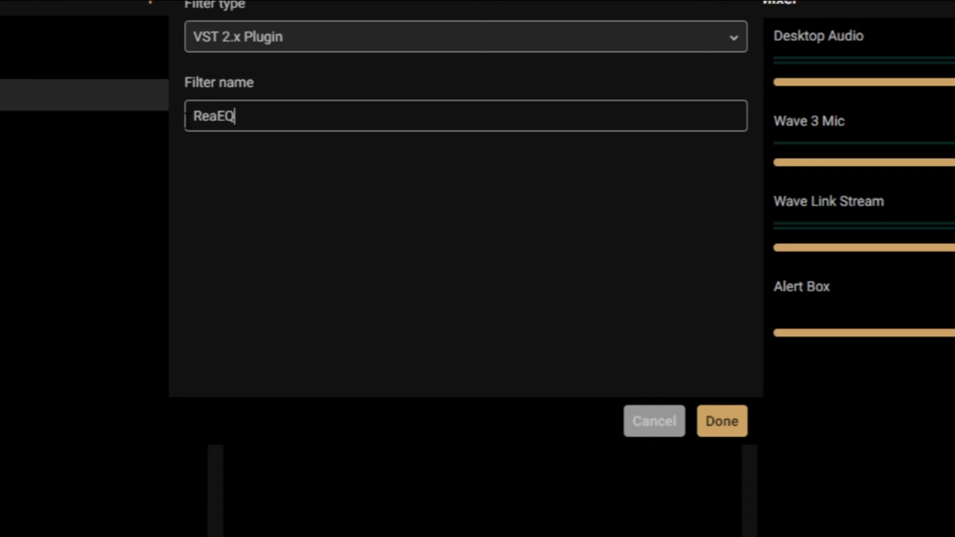
left_click(707, 428)
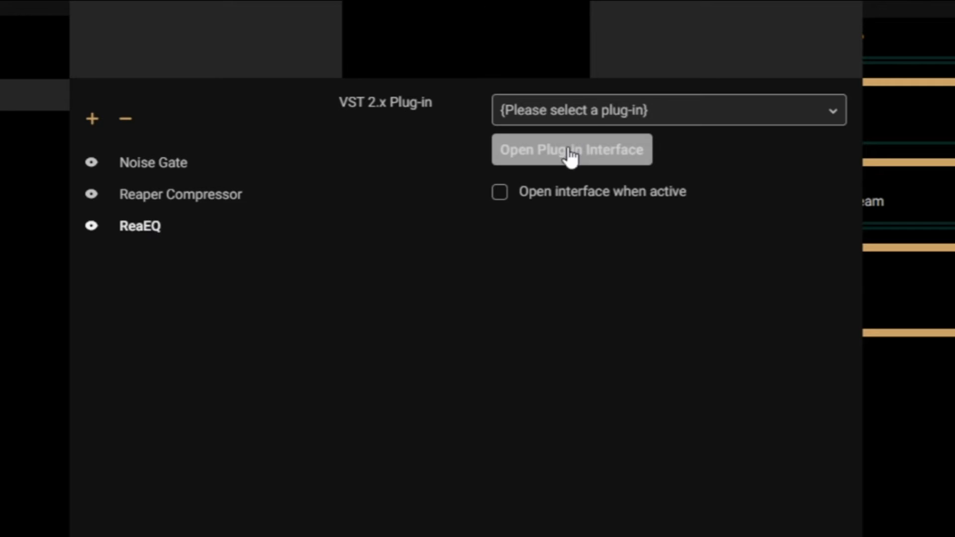
Step: Load reaeq-standalone.dll into the ReaEQ filter and open its plug-in interface
left_click(588, 112)
scroll(579, 265, "down", 3)
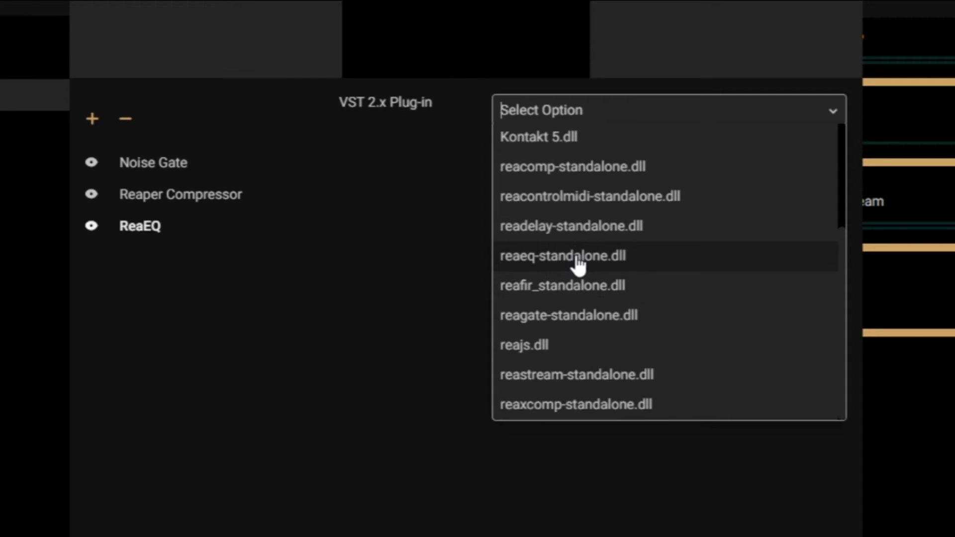
left_click(578, 259)
left_click(594, 156)
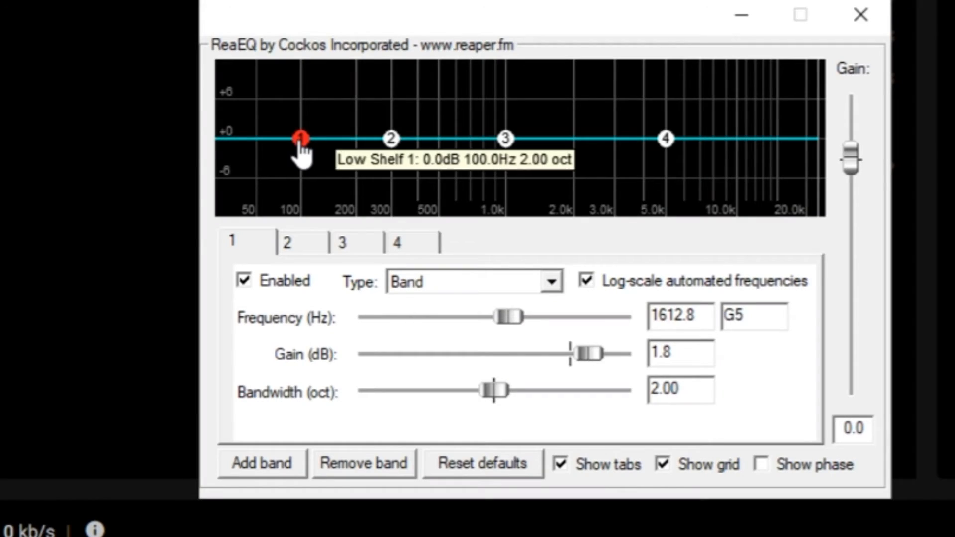
Step: Change ReaEQ band 1 to the Band type and place it at about 101.9 Hz with 0 dB gain
left_click(301, 139)
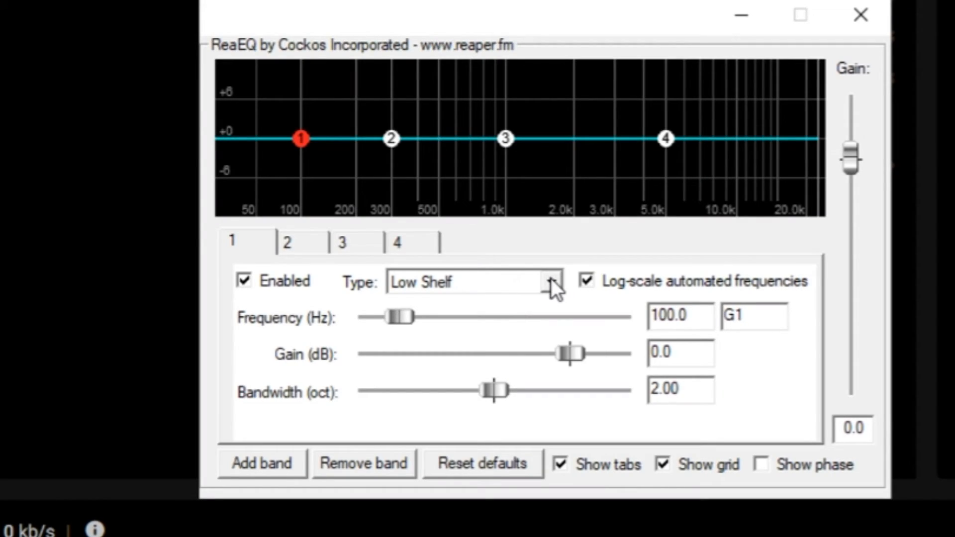
mouse_move(301, 139)
left_mouse_down()
mouse_move(303, 101)
mouse_move(313, 176)
mouse_move(304, 141)
left_mouse_up()
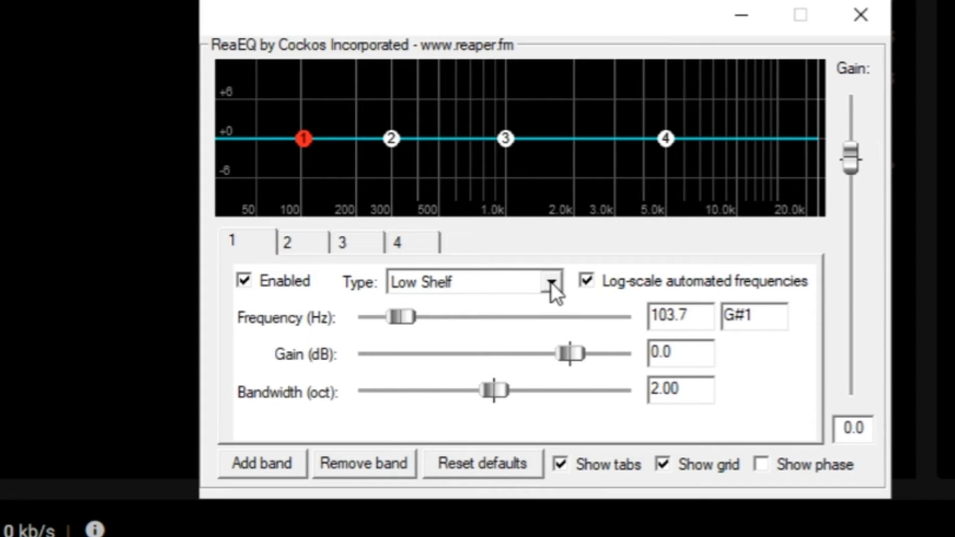
left_click(551, 282)
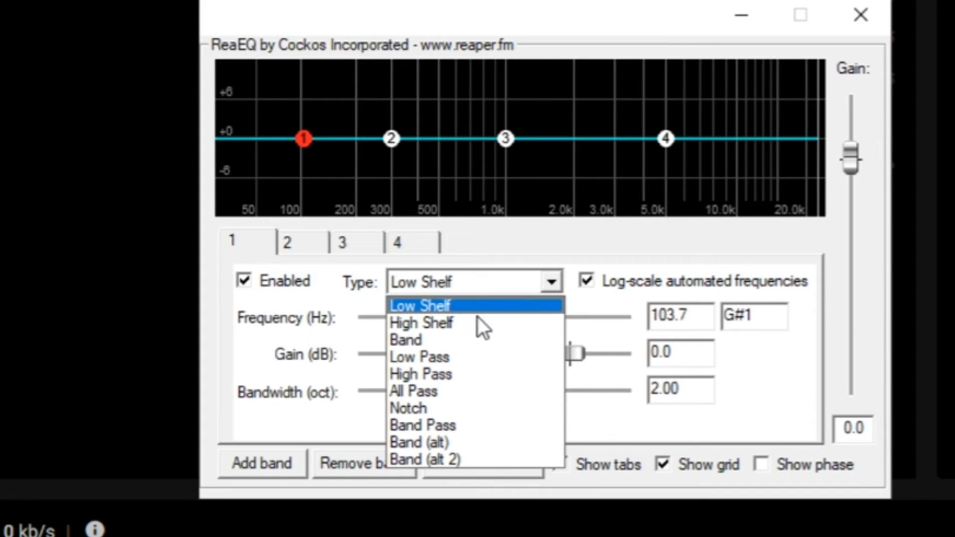
left_click(423, 338)
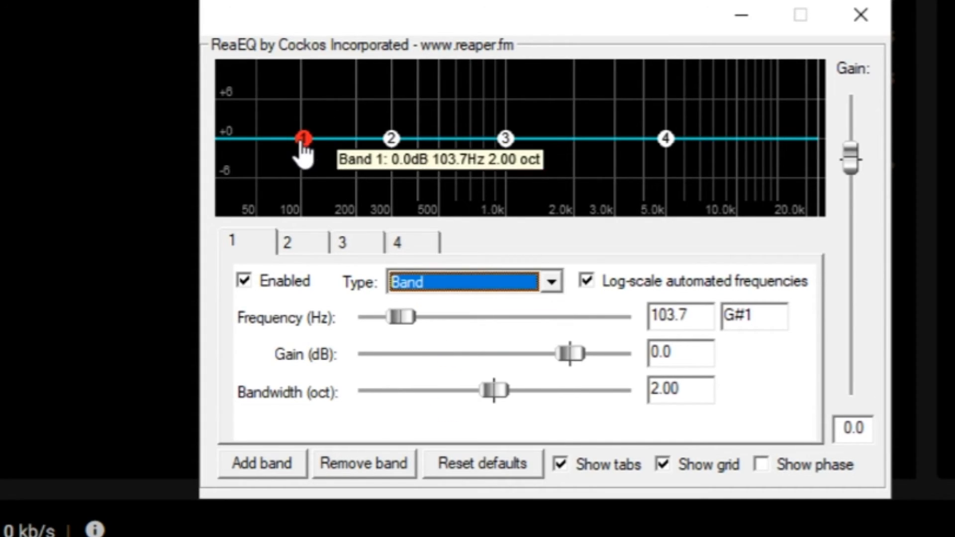
mouse_move(304, 144)
left_mouse_down()
mouse_move(301, 110)
mouse_move(306, 145)
left_mouse_up()
Step: Change ReaEQ band 4 to the Band type, keeping log-scale automated frequencies enabled
left_click(665, 138)
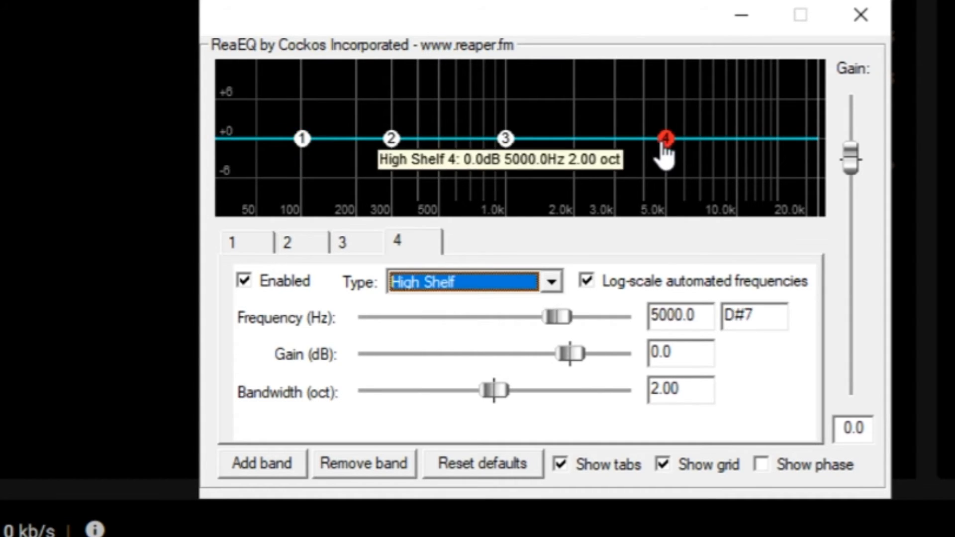
left_click(549, 281)
left_click(443, 339)
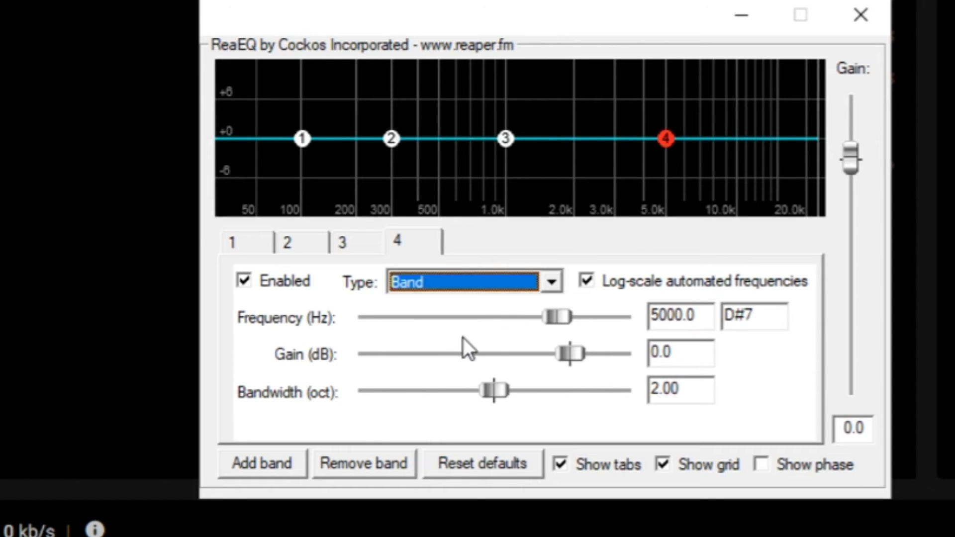
left_click(674, 281)
left_click(675, 281)
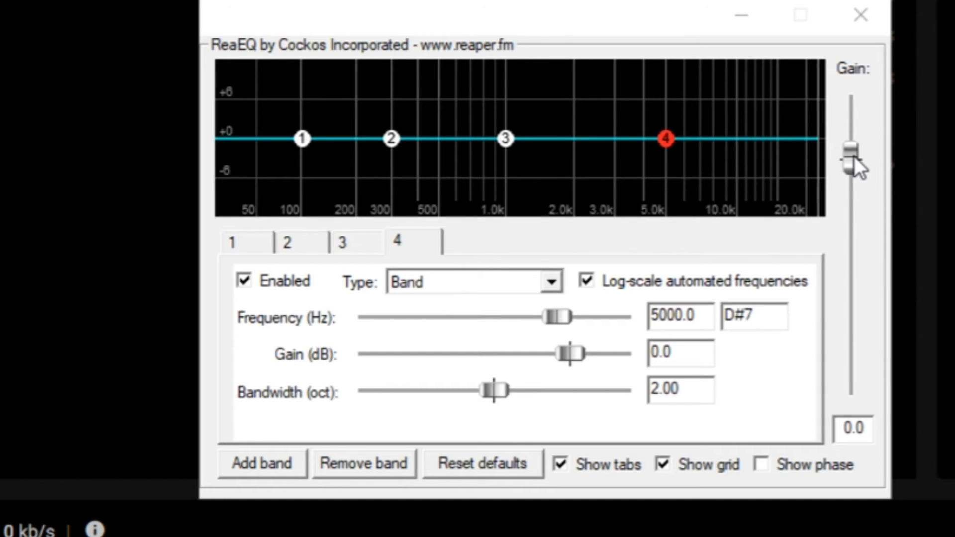
Step: Try a slightly higher overall ReaEQ gain and return it to about 0 dB
left_click_drag(852, 156, 854, 156)
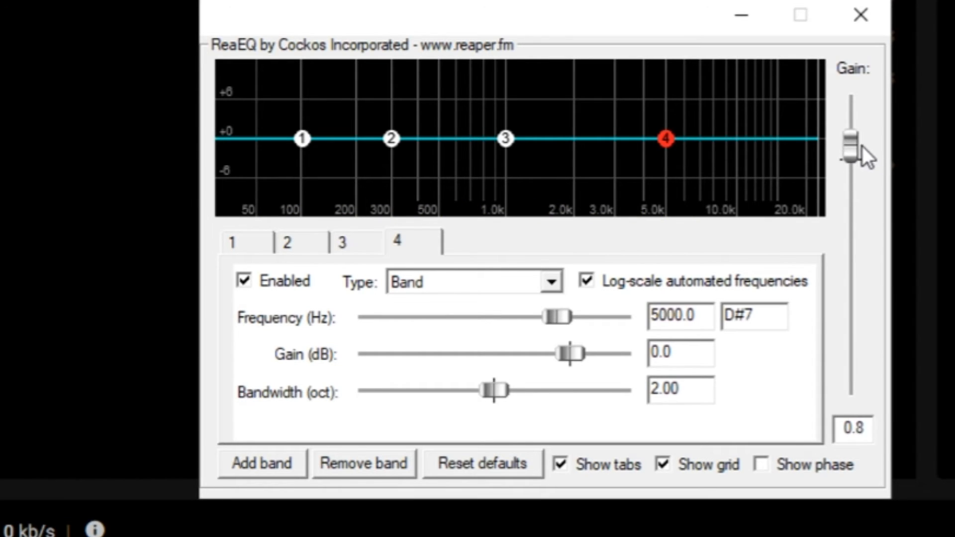
left_click_drag(871, 135, 860, 161)
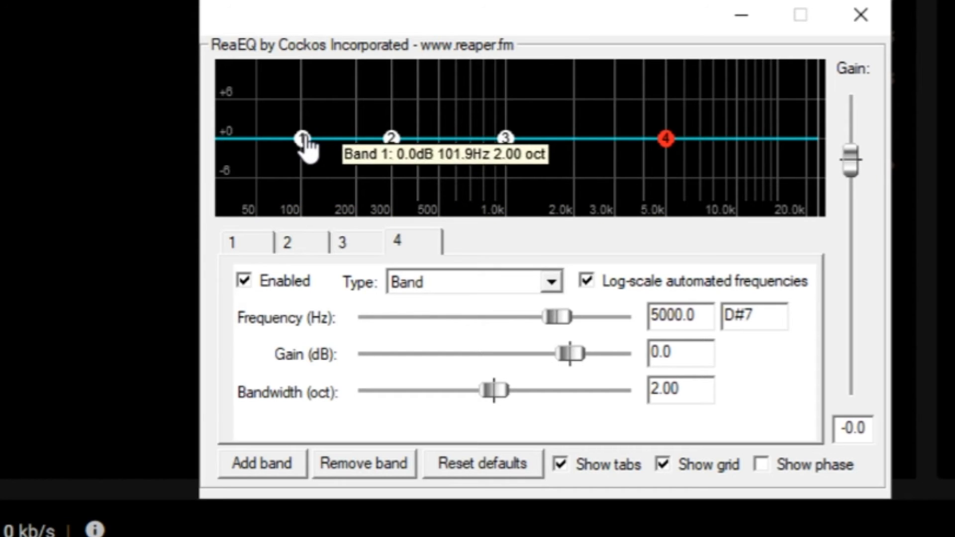
Step: Raise ReaEQ band 1 to 1.6 dB and set band 2 to 508.0 Hz, -1.8 dB gain and 0.35 oct bandwidth
left_click_drag(302, 138, 304, 128)
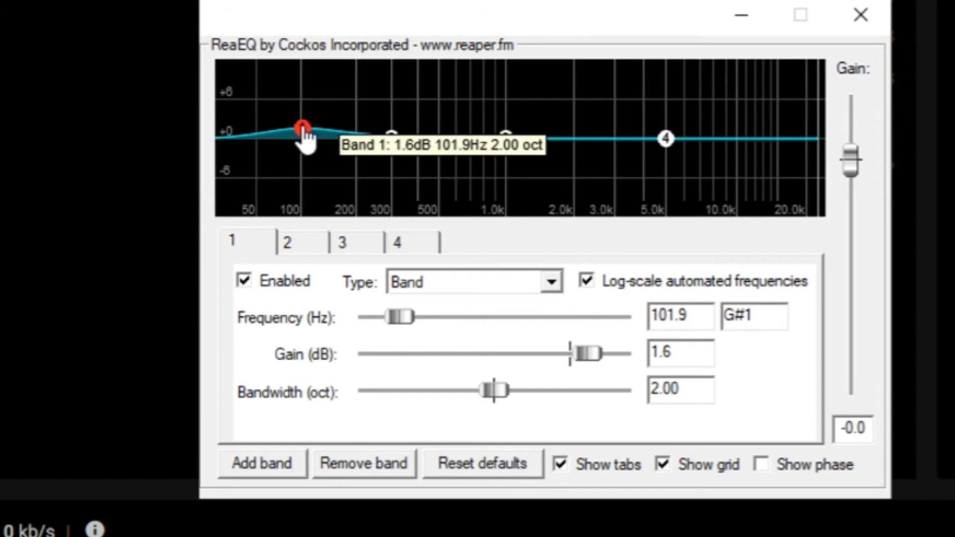
left_click_drag(391, 137, 437, 213)
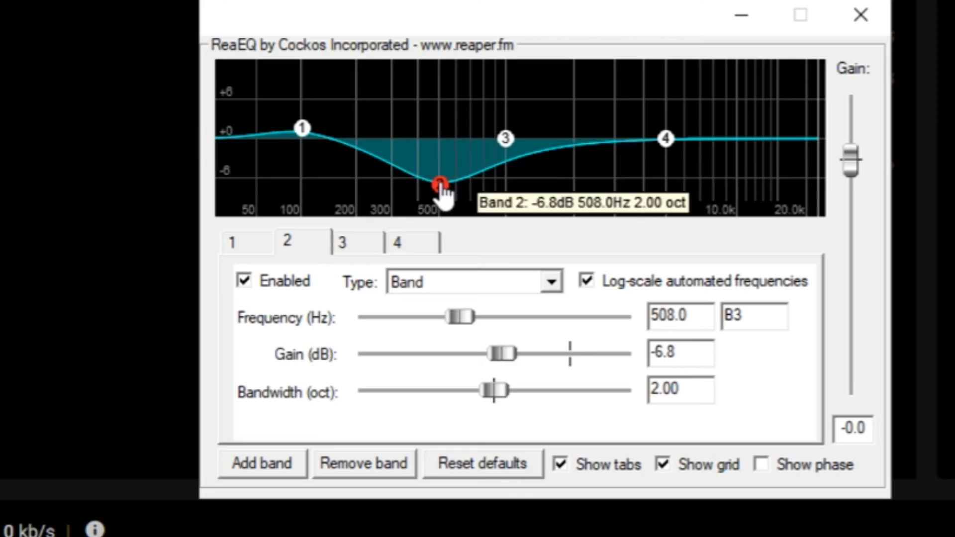
left_click_drag(437, 184, 440, 138)
mouse_move(667, 141)
left_mouse_down()
mouse_move(629, 240)
mouse_move(667, 142)
left_mouse_up()
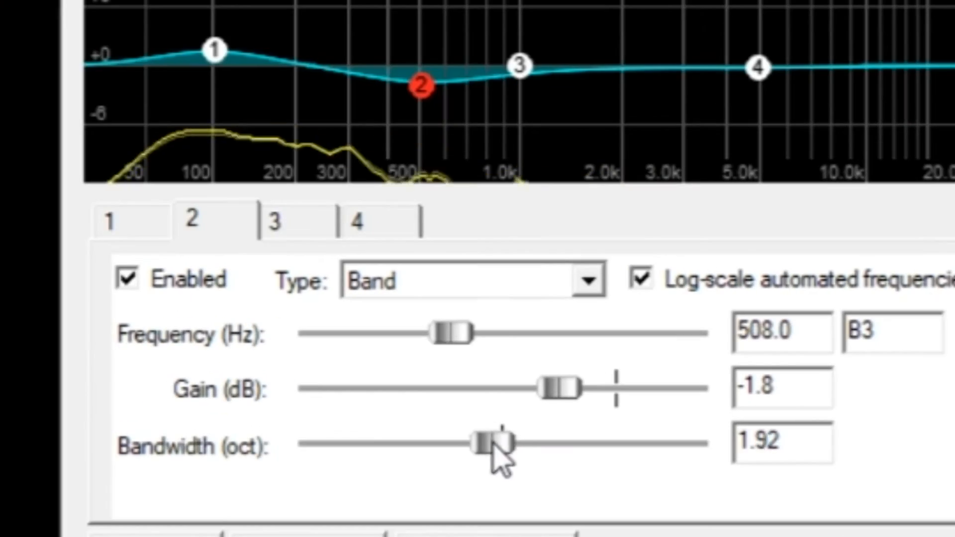
left_click_drag(490, 437, 341, 429)
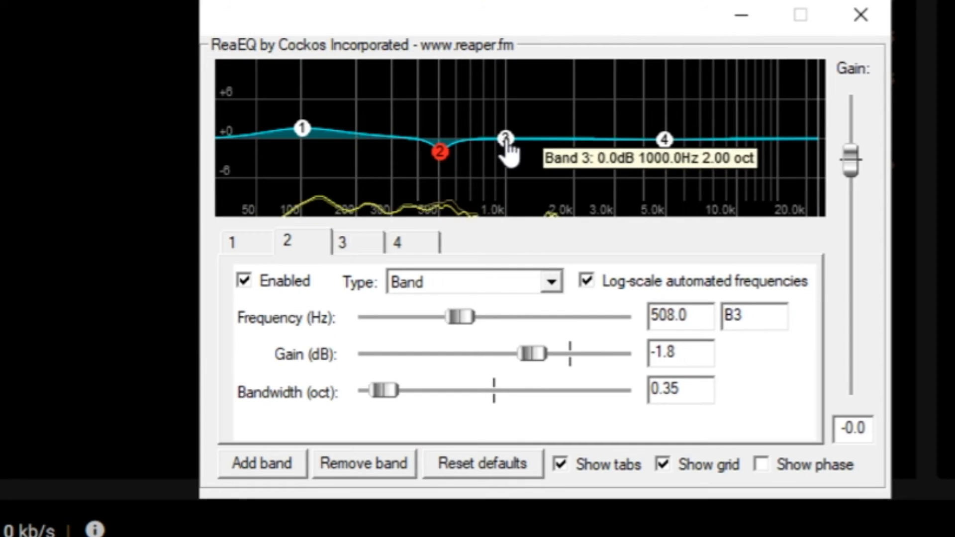
Step: Boost ReaEQ band 3 to about 2.0 dB at 1724.3 Hz and band 4 to about 1.8 dB at 9437.9 Hz
left_click_drag(506, 141, 522, 133)
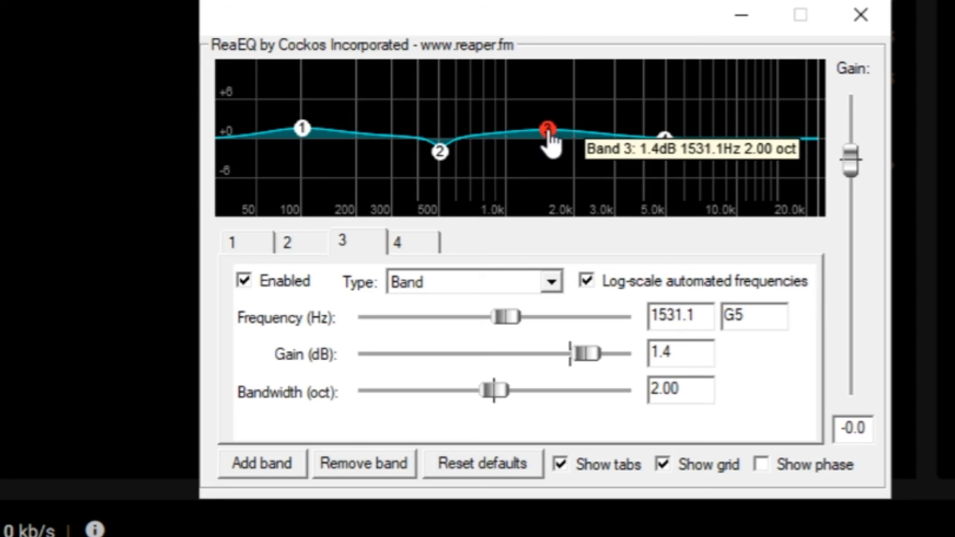
left_click_drag(667, 140, 734, 126)
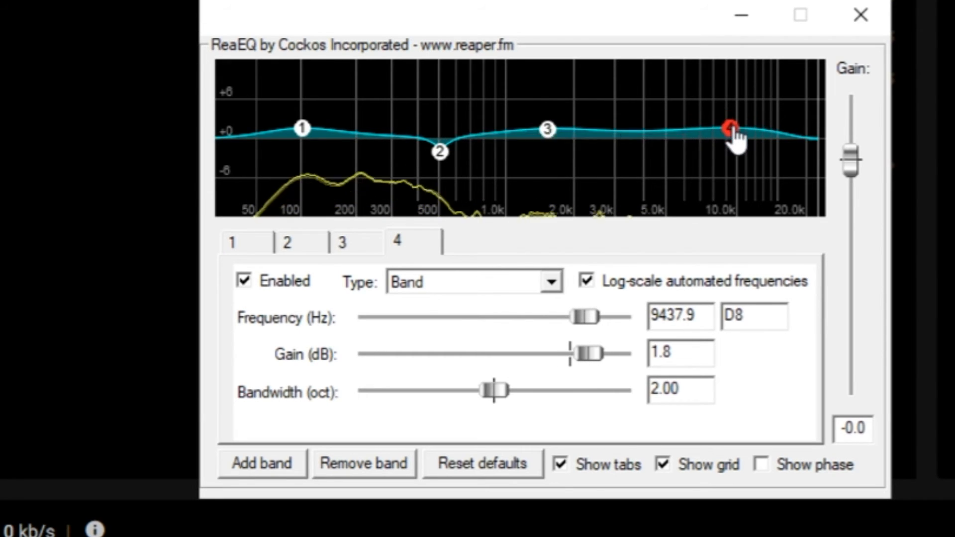
left_click_drag(554, 136, 561, 132)
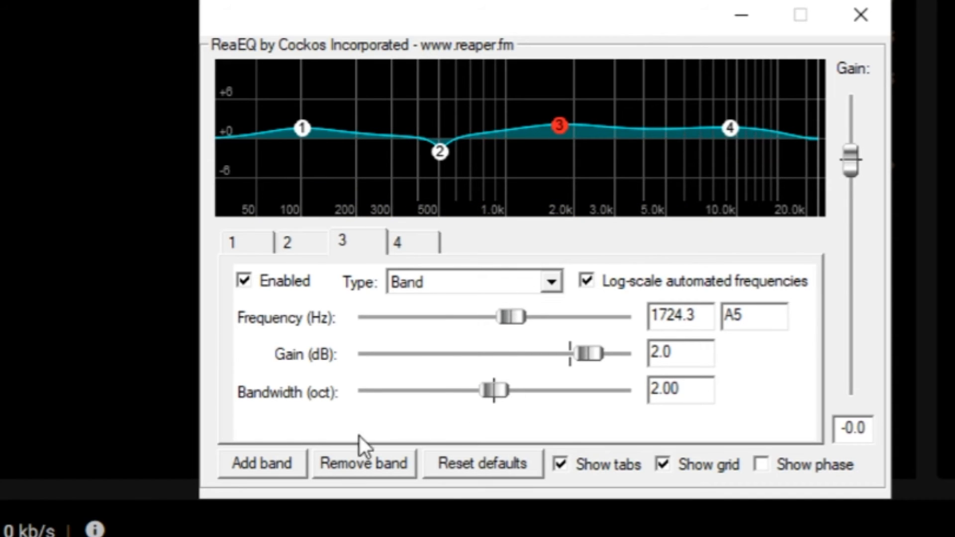
Step: Add two ReaEQ bands, placing band 5 slightly below 0 dB at the high-frequency end and band 6 at the low-frequency end
left_click_drag(483, 147, 838, 156)
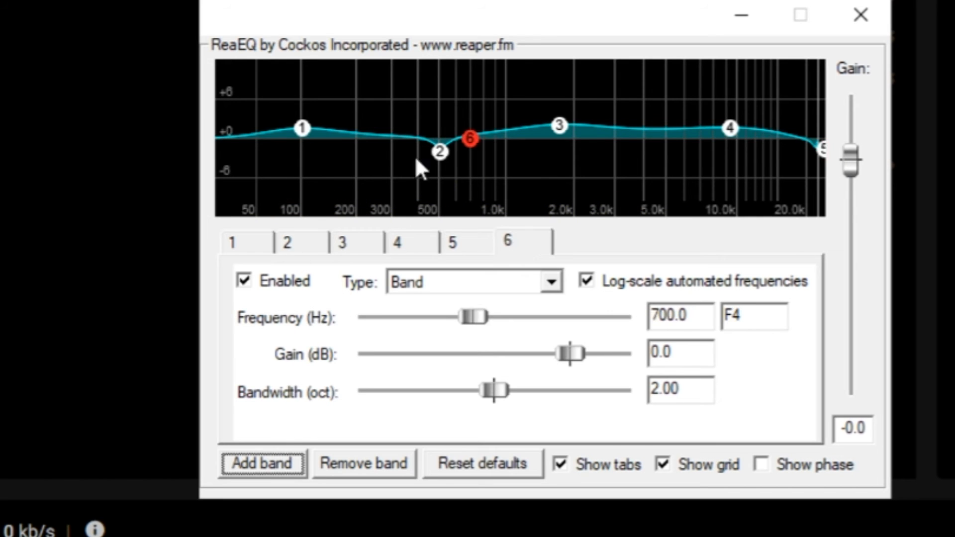
left_click_drag(480, 149, 321, 144)
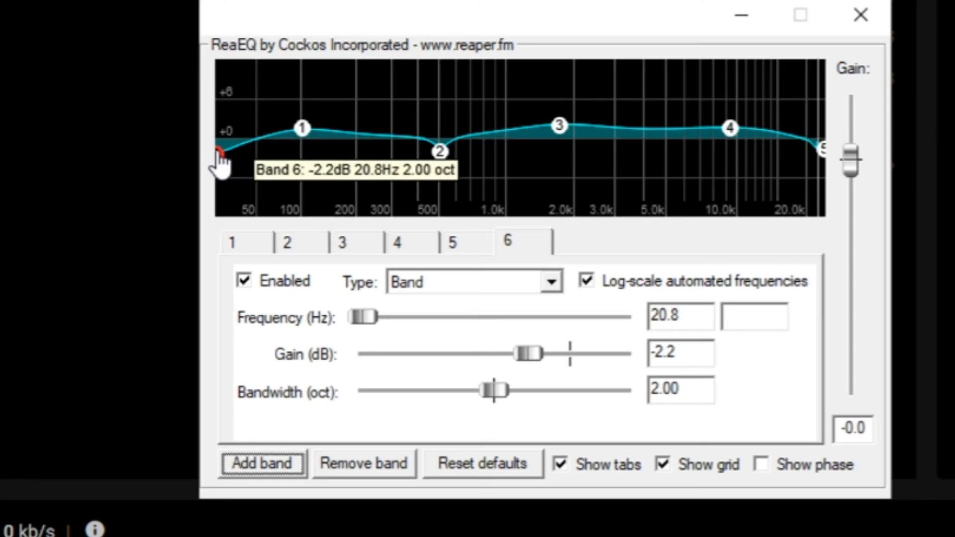
mouse_move(221, 164)
left_mouse_down()
mouse_move(220, 127)
mouse_move(255, 239)
mouse_move(285, 246)
mouse_move(223, 249)
mouse_move(224, 154)
left_mouse_up()
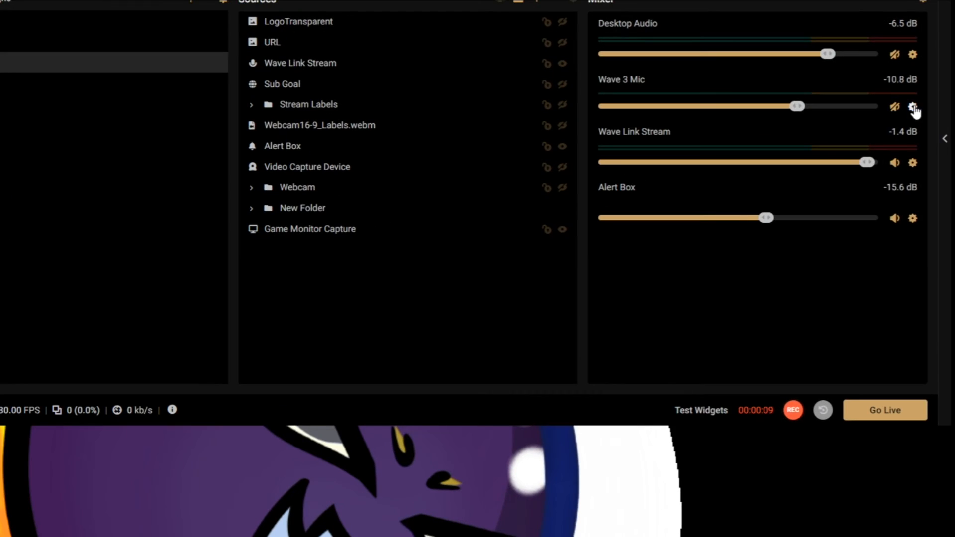
Step: Check which filters are applied to the Wave 3 Mic audio source and close its filter window
left_click(913, 108)
left_click(815, 177)
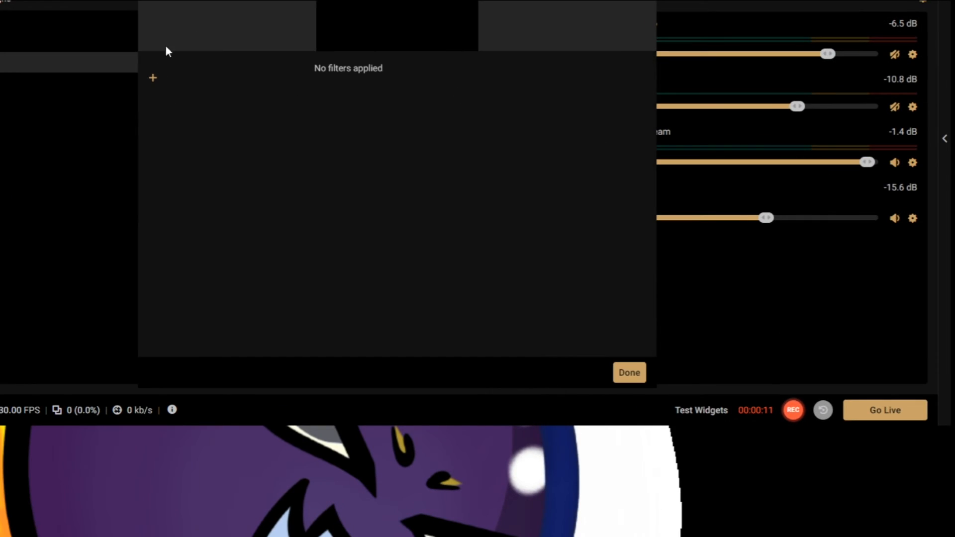
key("Escape")
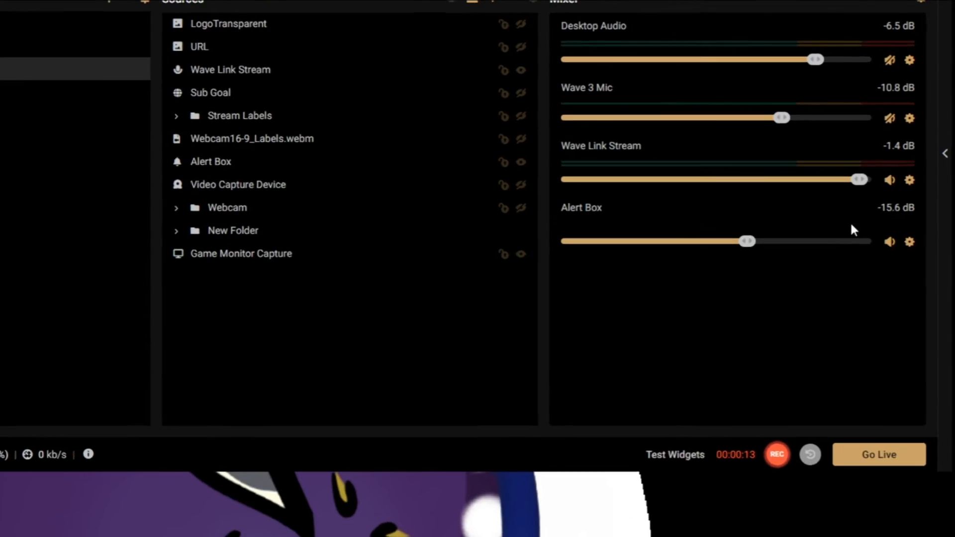
Step: Copy the filters from Wave Link Stream, paste them onto Wave 3 Mic and open the mic's filter list
left_click(909, 180)
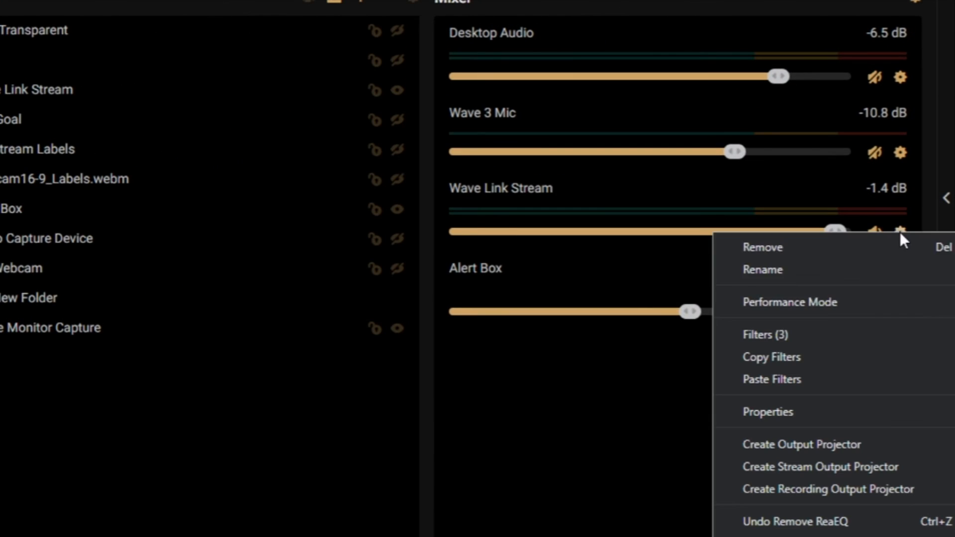
left_click(783, 358)
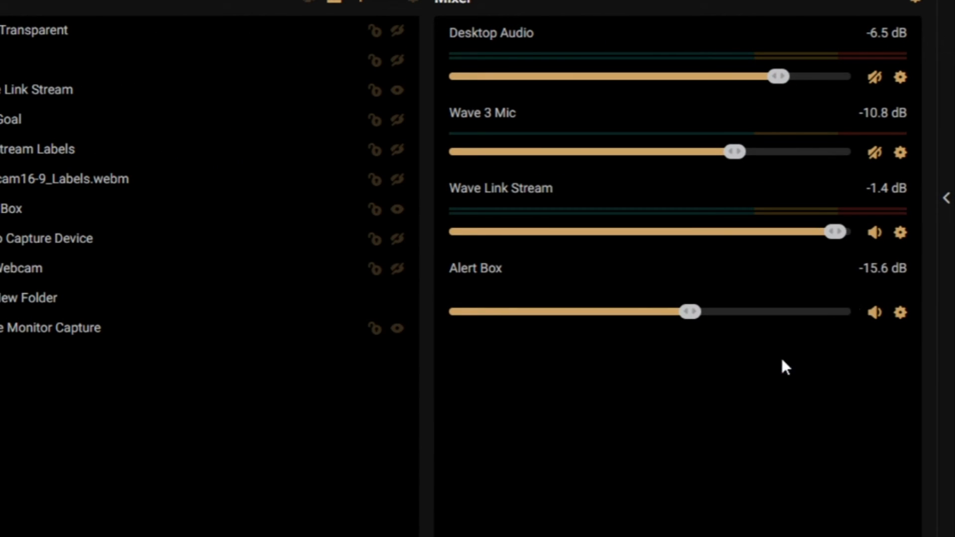
left_click(900, 152)
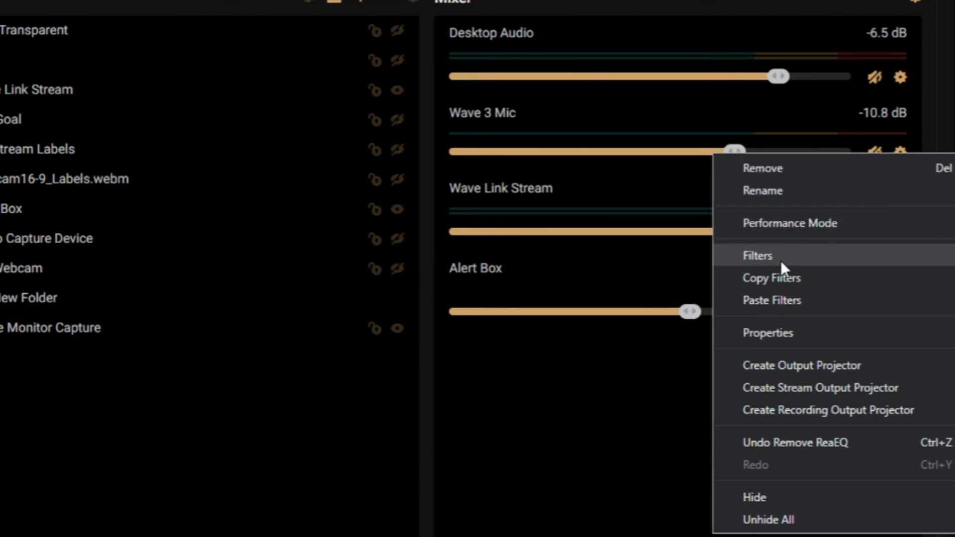
left_click(761, 312)
left_click(900, 153)
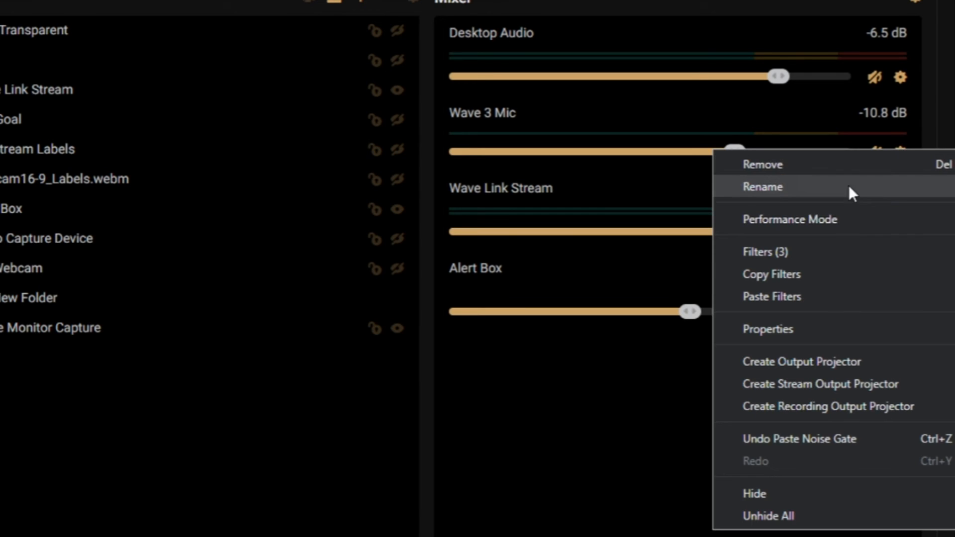
left_click(794, 252)
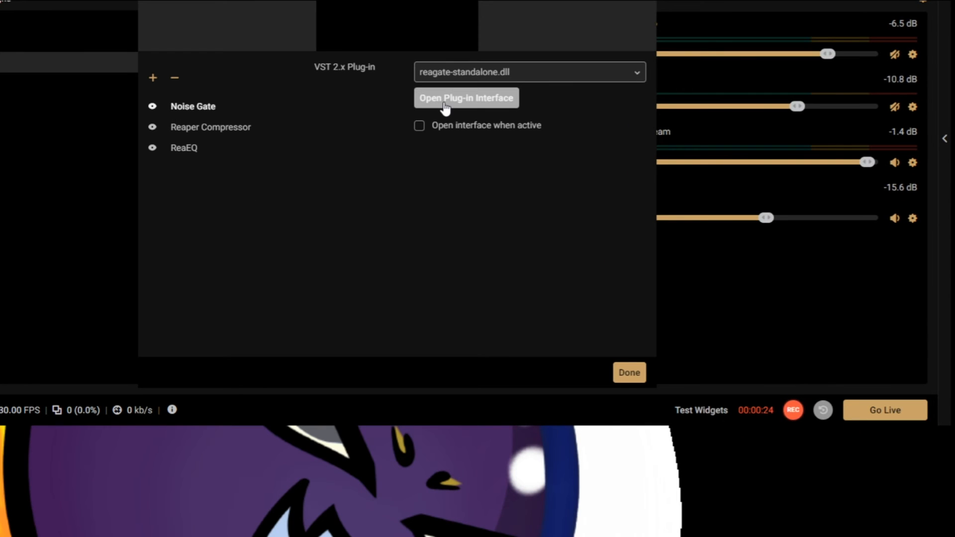